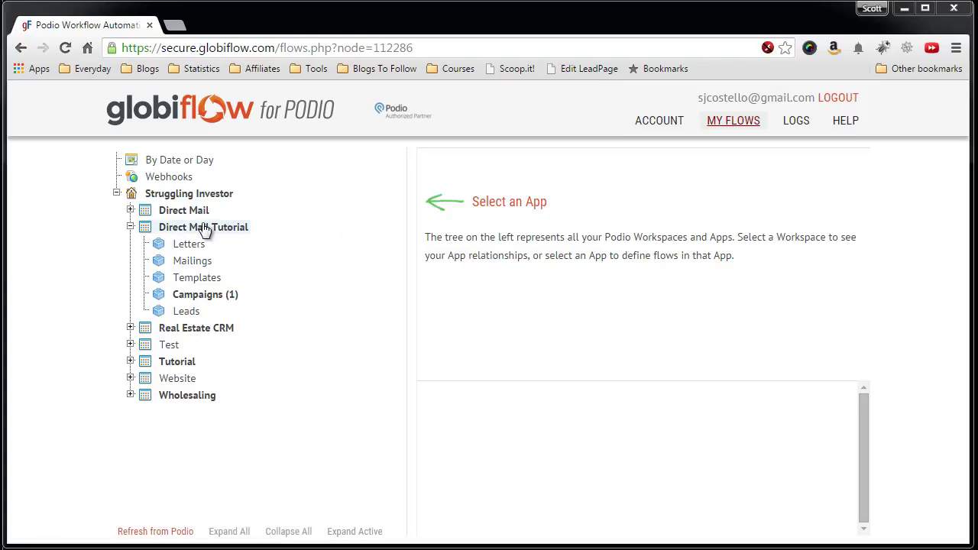
# Step: Refresh the Struggling Investor workspace from Podio to rebuild its app references
pyautogui.click(189, 196)
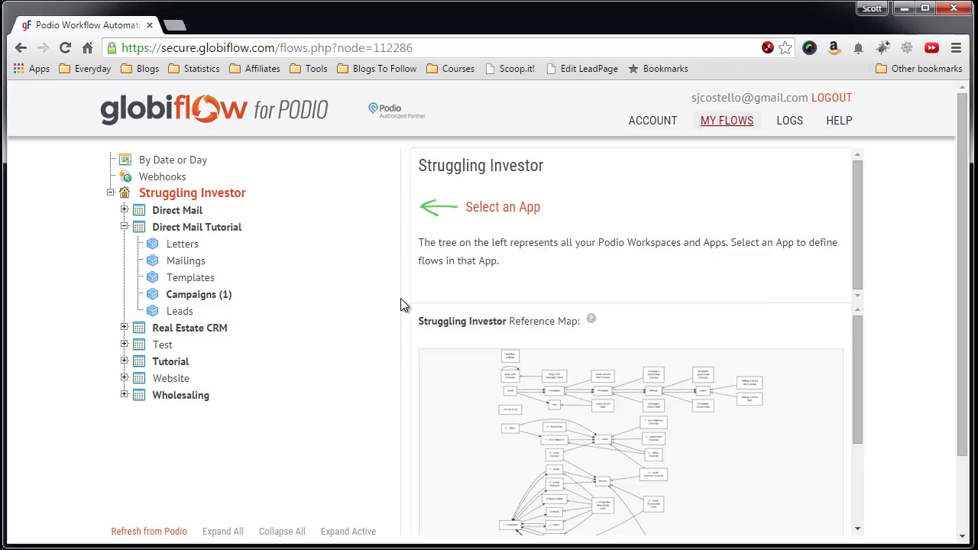
pyautogui.moveTo(859, 343); pyautogui.dragTo(867, 437)
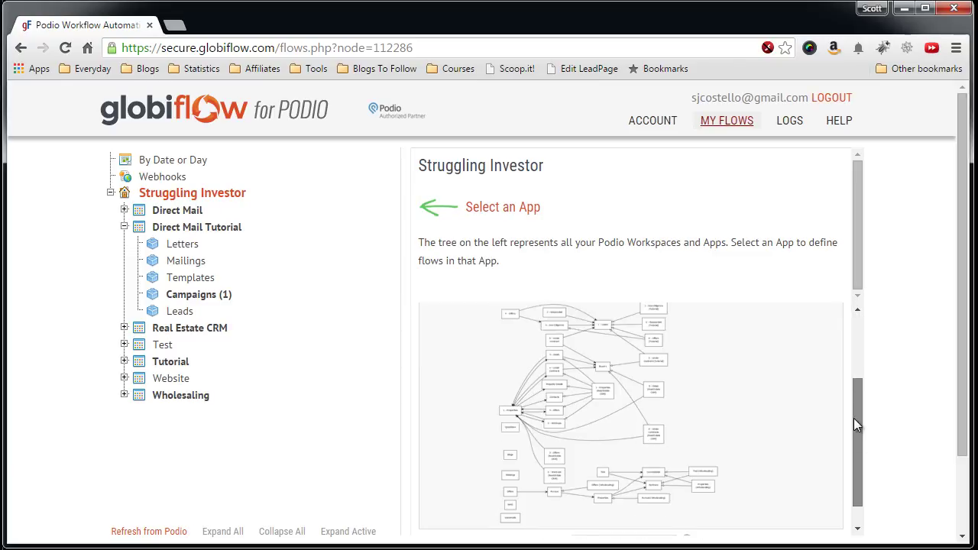
pyautogui.click(628, 517)
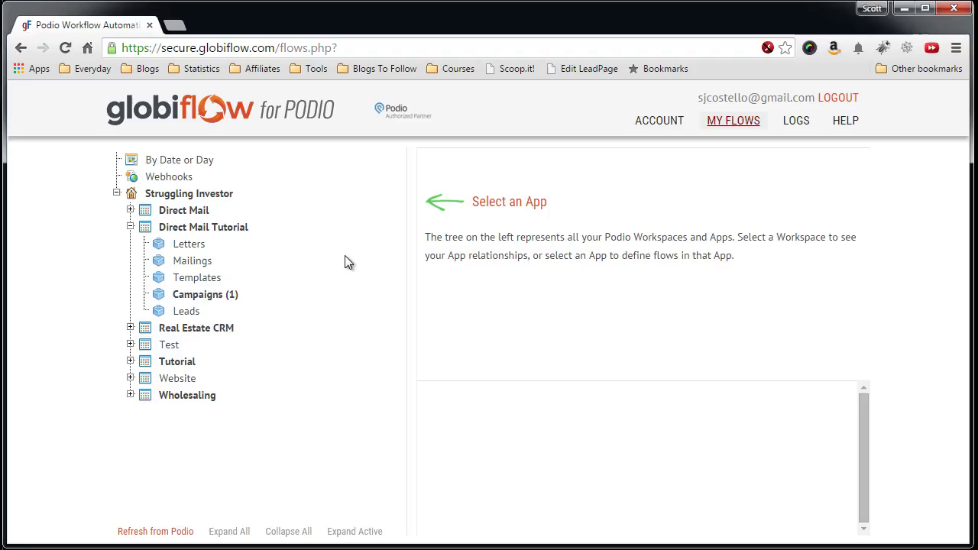
# Step: Refresh the Direct Mail Tutorial workspace from Podio so Leads, Campaigns and Templates are linked
pyautogui.click(193, 229)
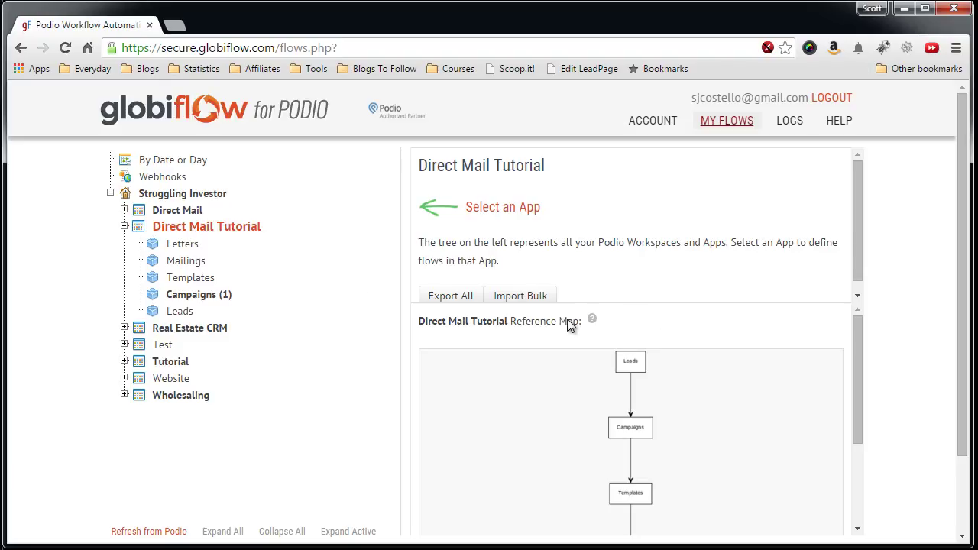
pyautogui.moveTo(856, 353); pyautogui.dragTo(856, 452)
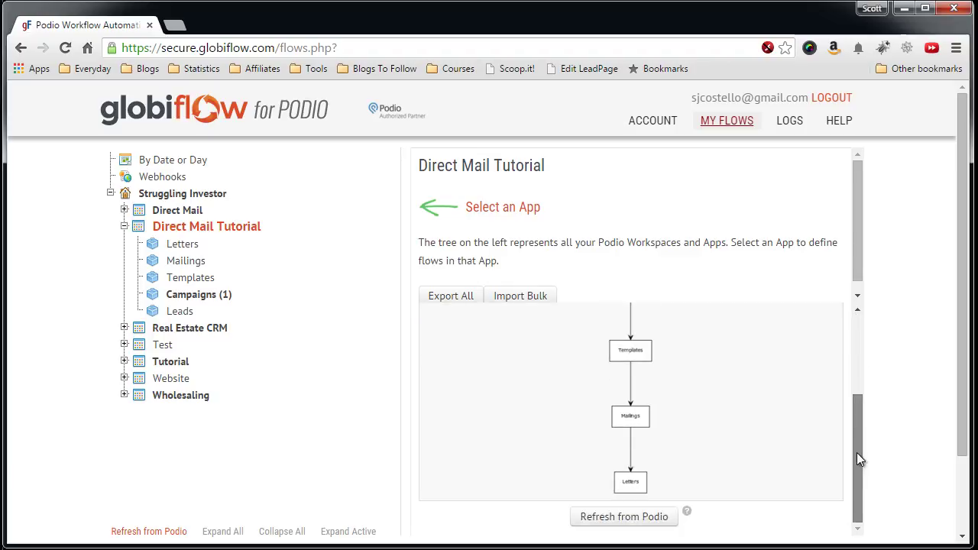
pyautogui.click(646, 519)
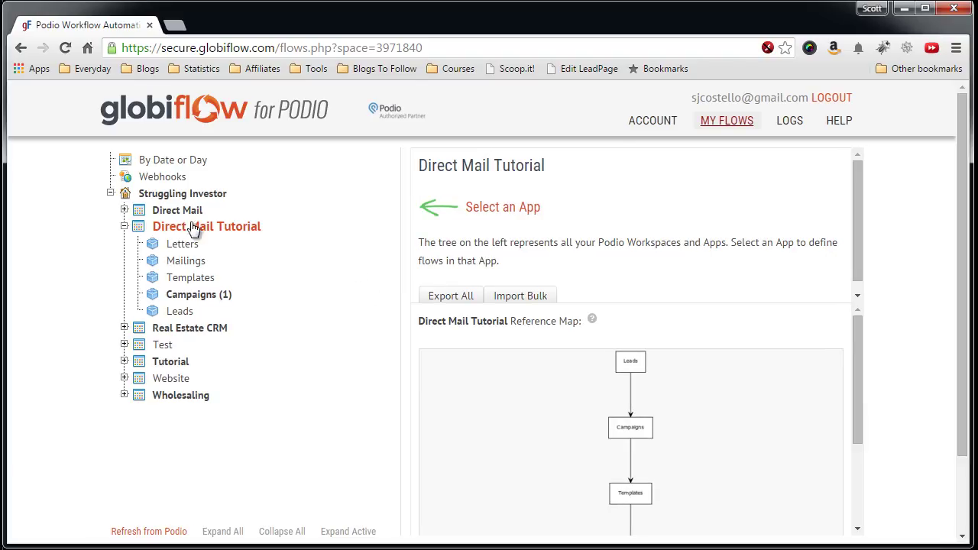
# Step: Create a new Campaigns app flow triggered by Item Created
pyautogui.click(196, 298)
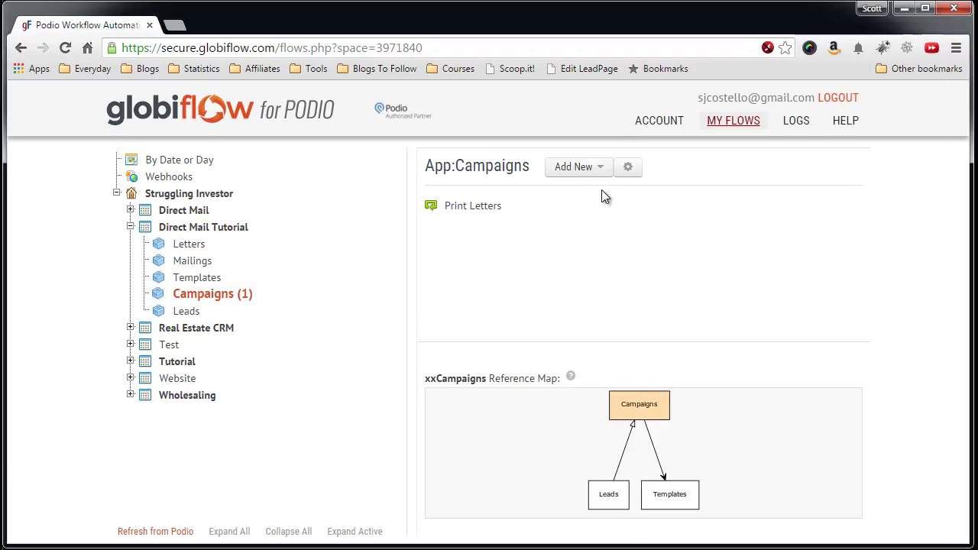
pyautogui.click(590, 171)
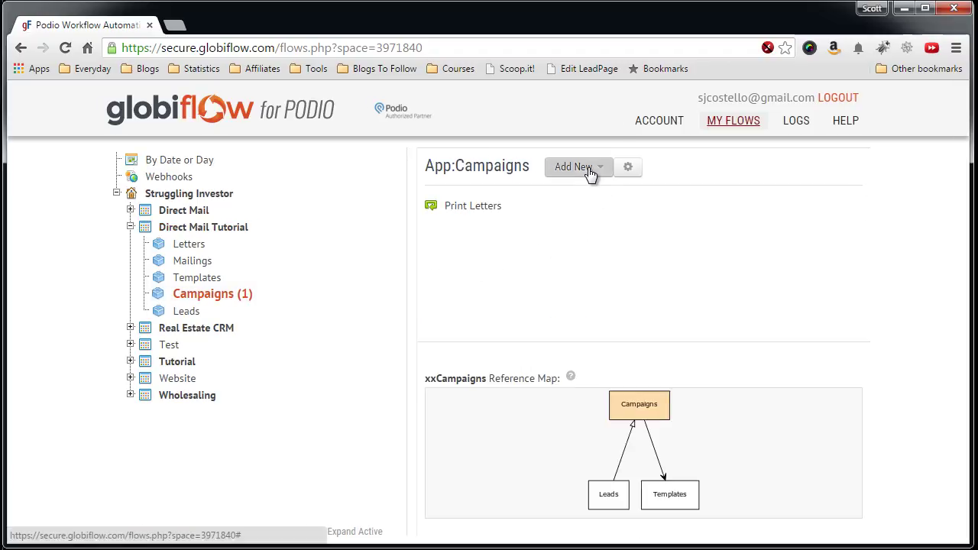
pyautogui.click(575, 199)
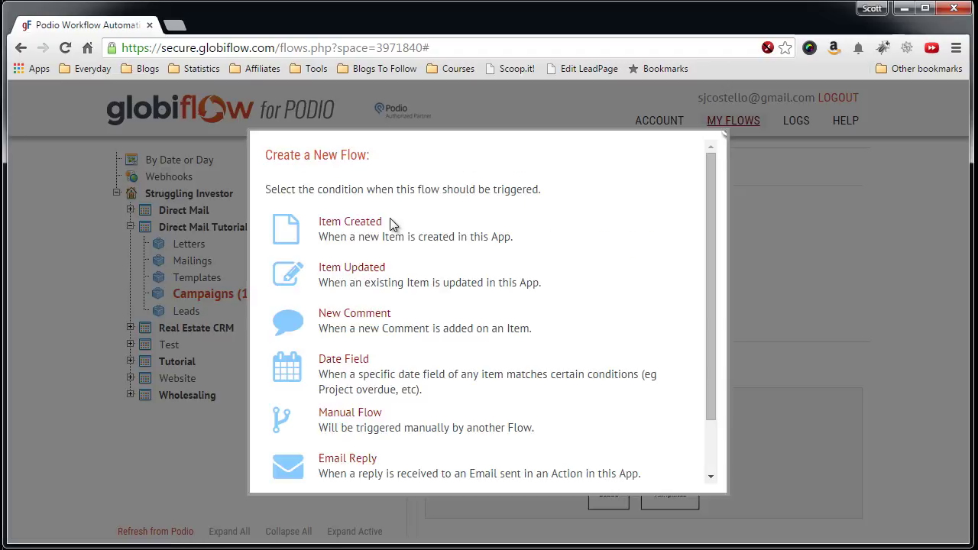
pyautogui.click(352, 223)
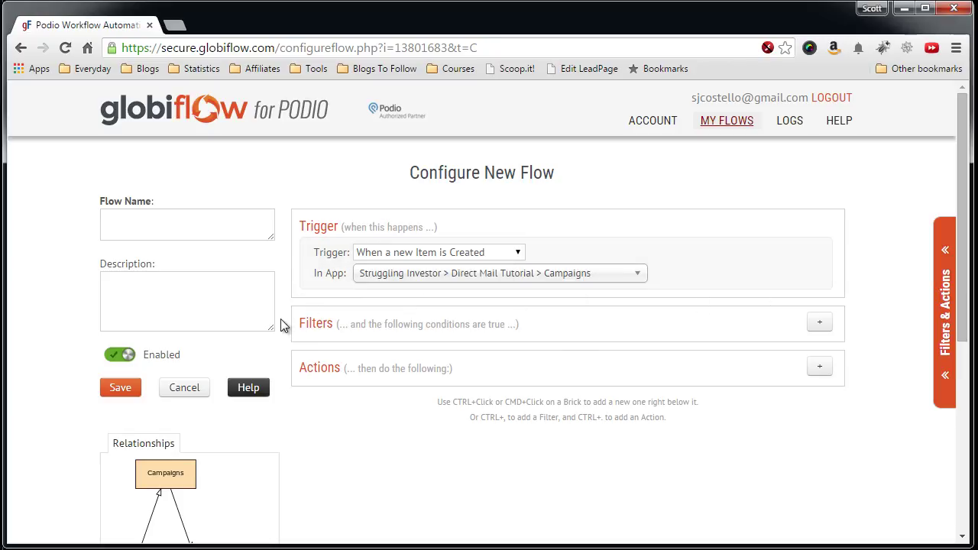
# Step: Add a Field Value Match filter requiring Campaign Template to Use not equal to ""
pyautogui.scroll(-1, 281, 324)
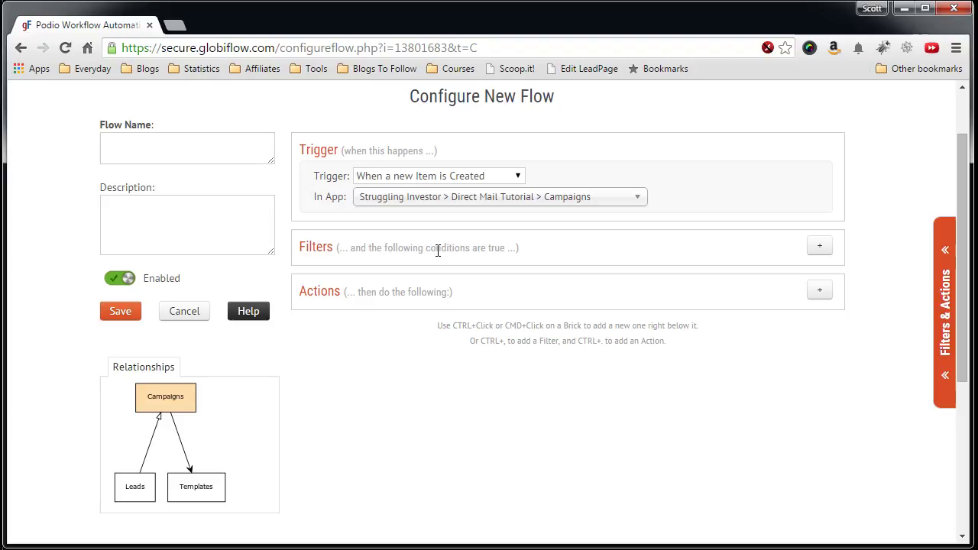
pyautogui.click(826, 250)
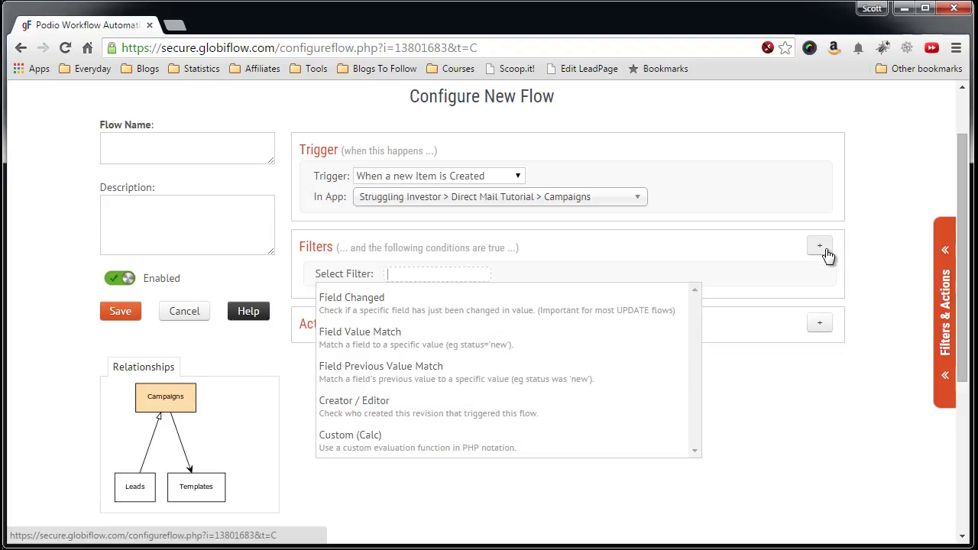
pyautogui.click(423, 336)
pyautogui.click(443, 274)
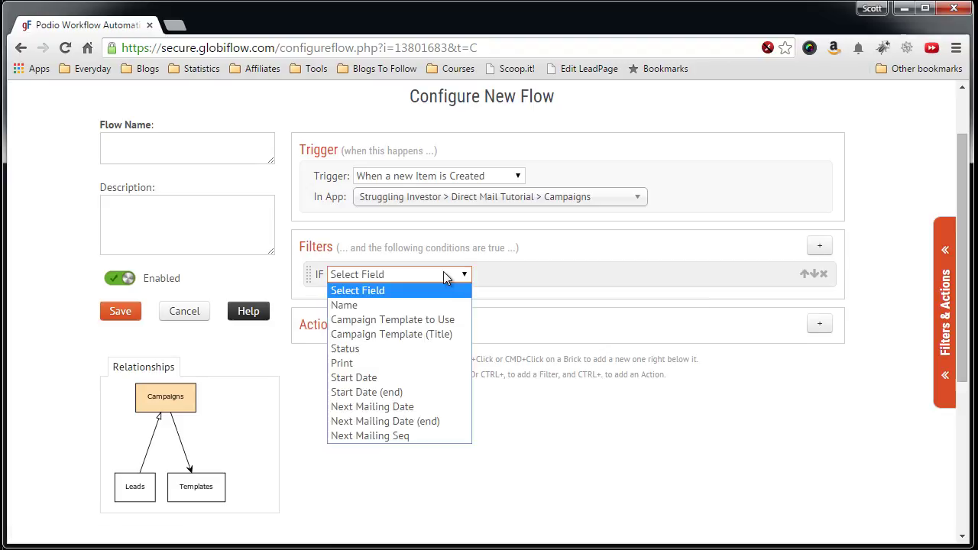
pyautogui.click(422, 320)
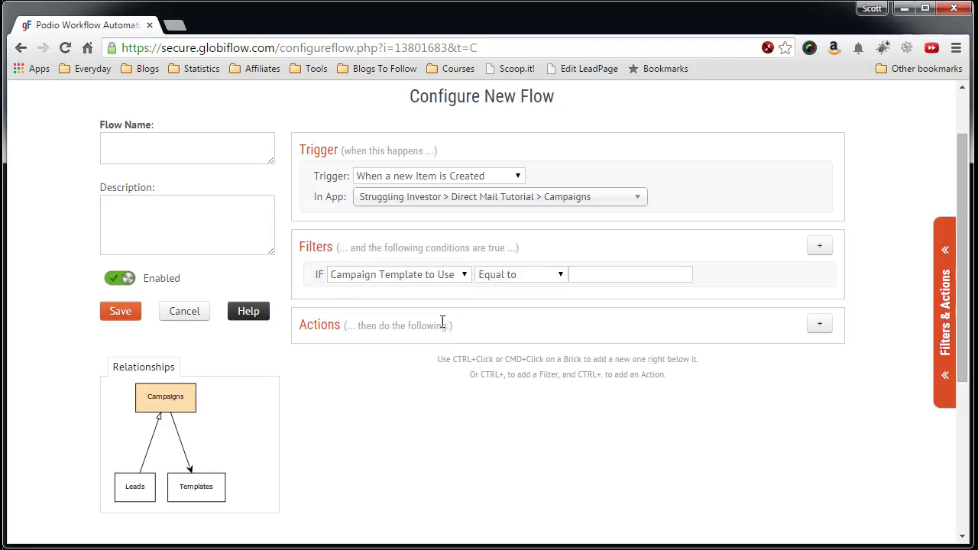
pyautogui.click(566, 275)
pyautogui.click(547, 304)
pyautogui.click(600, 273)
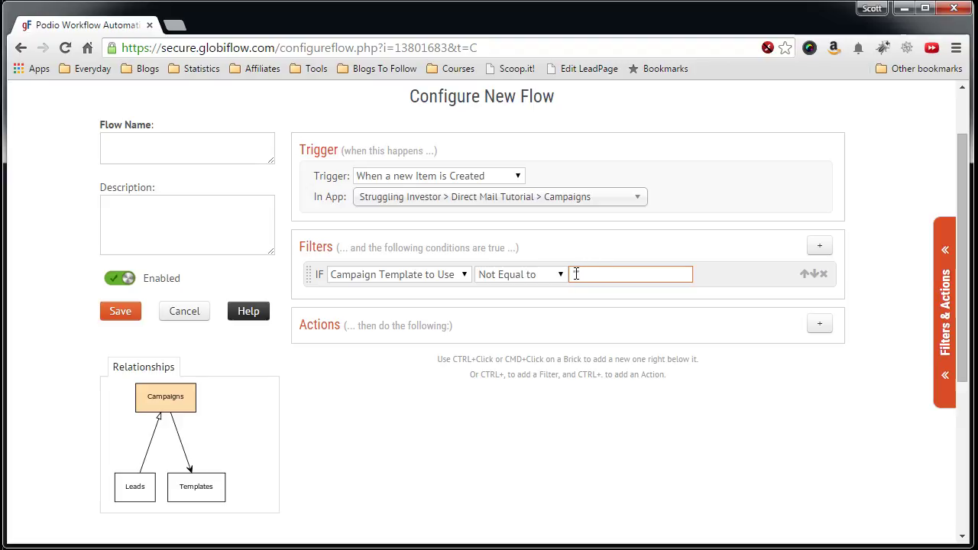
pyautogui.write('""')
pyautogui.doubleClick(577, 274)
pyautogui.click(593, 271)
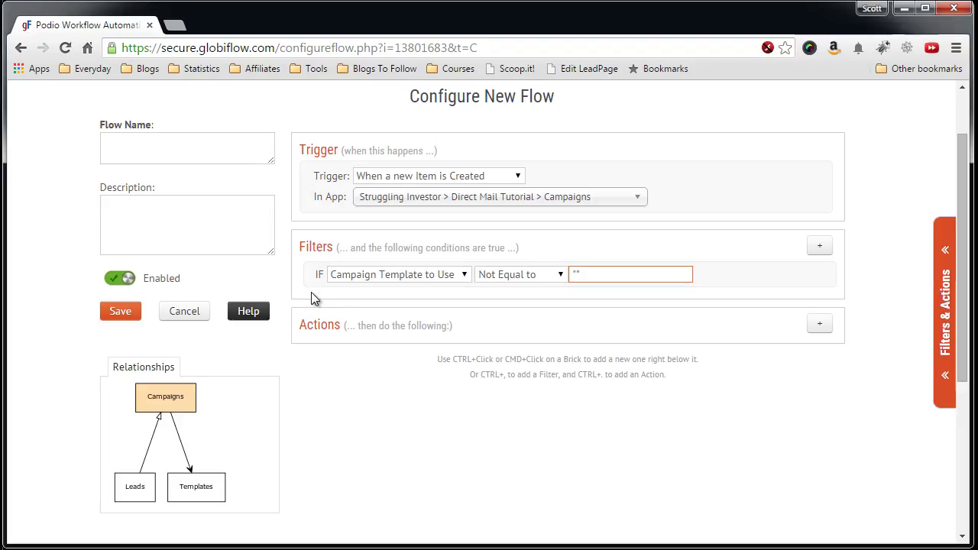
pyautogui.scroll(-1, 319, 292)
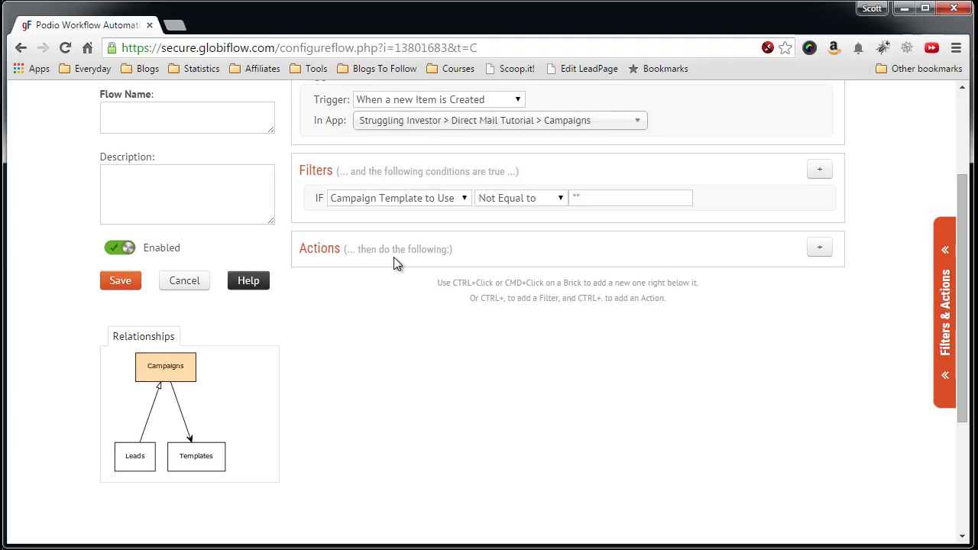
pyautogui.scroll(1, 406, 257)
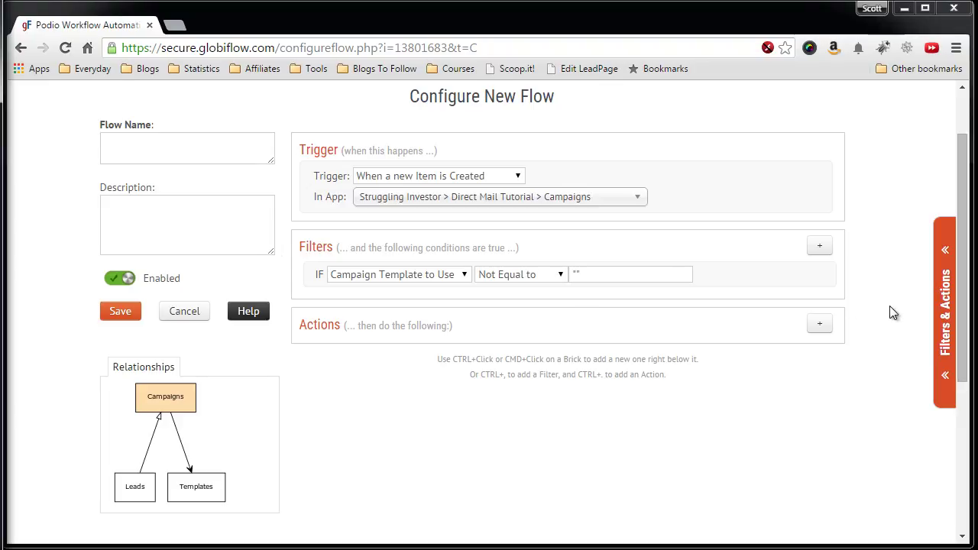
# Step: Add a search action that looks for items in the Direct Mail Tutorial Templates app
pyautogui.click(937, 303)
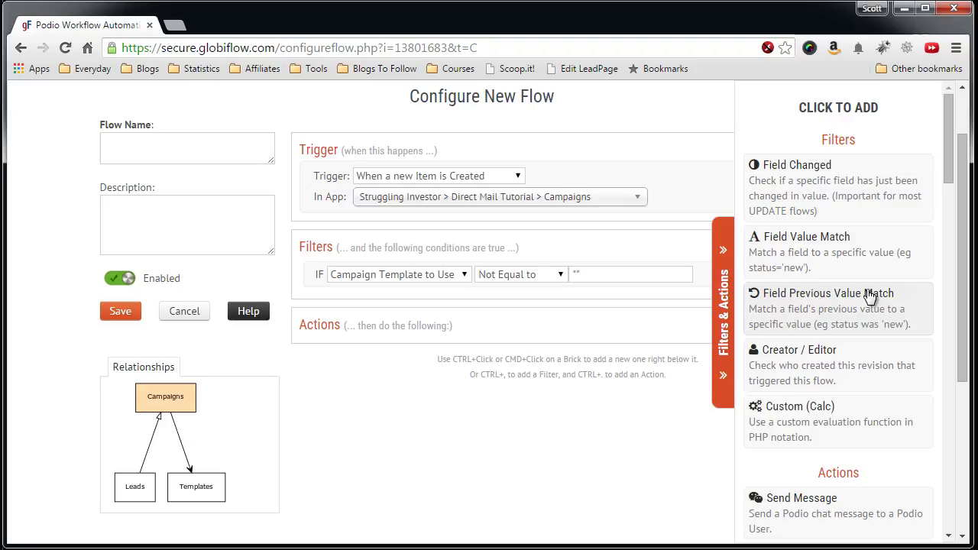
pyautogui.moveTo(947, 178); pyautogui.dragTo(954, 365)
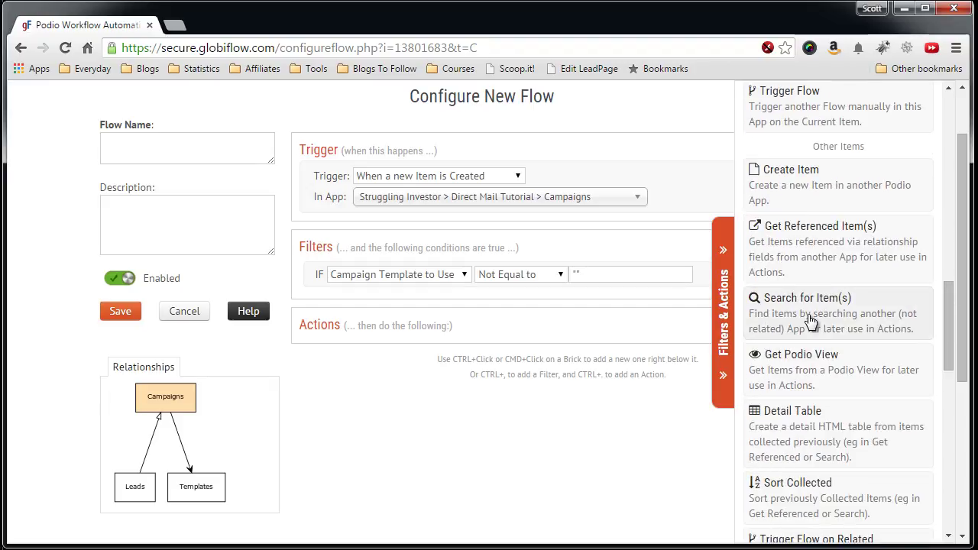
pyautogui.click(753, 319)
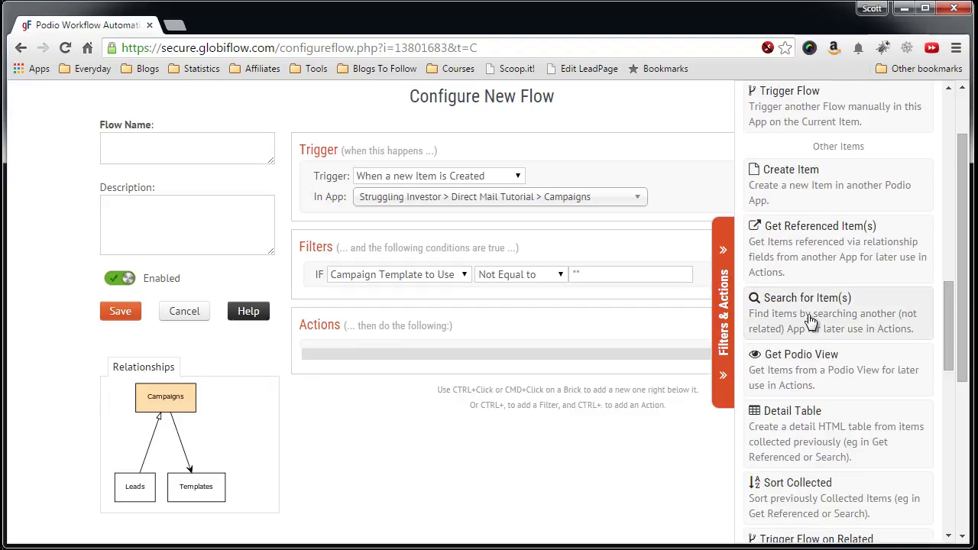
pyautogui.click(723, 321)
pyautogui.scroll(-1, 386, 377)
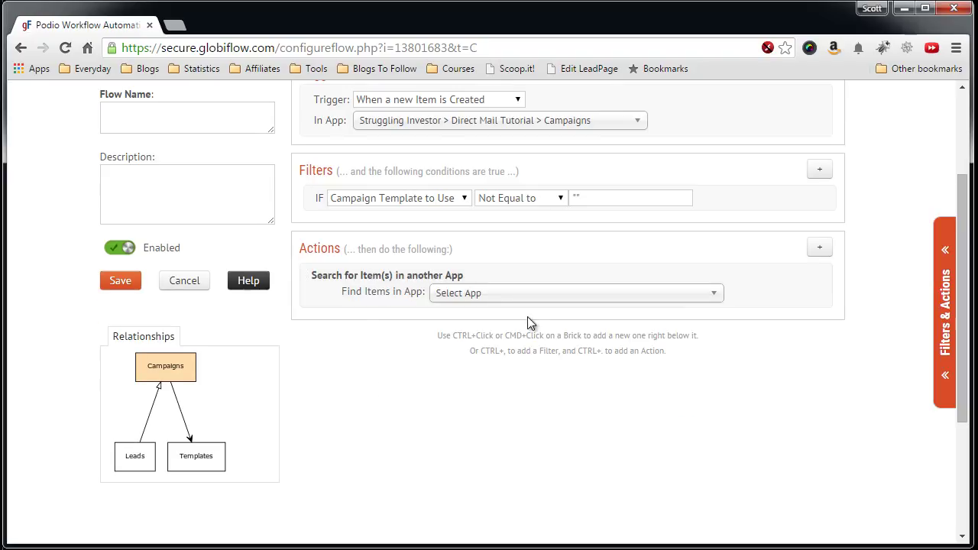
pyautogui.click(604, 297)
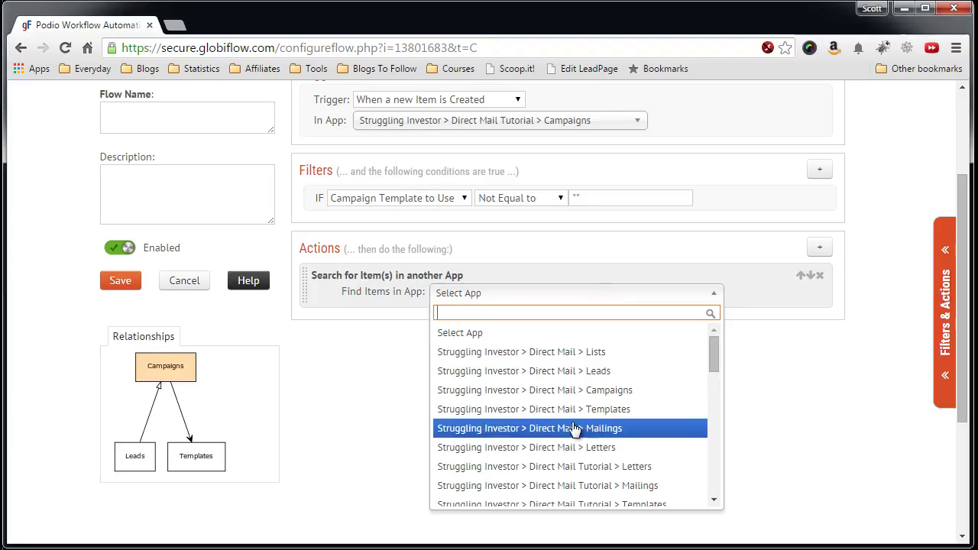
pyautogui.scroll(-1, 548, 428)
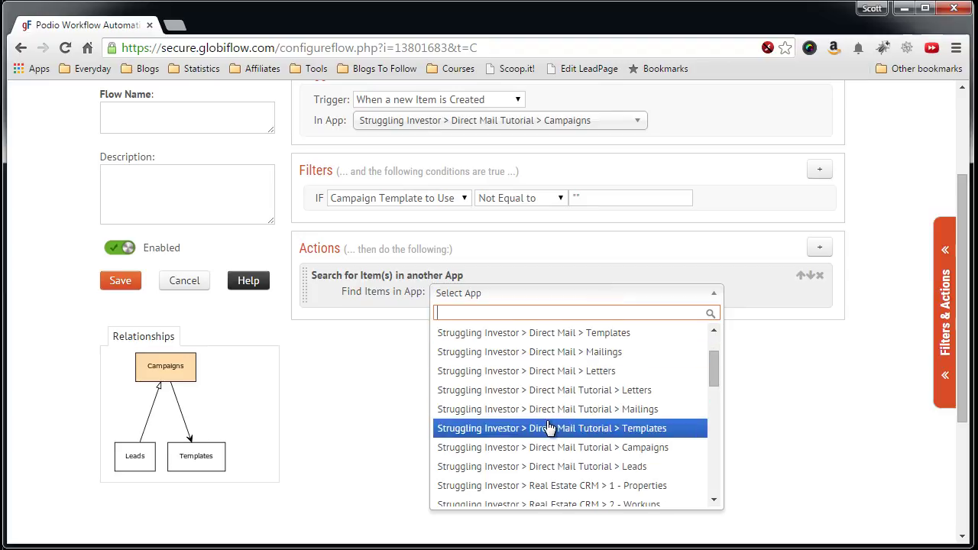
pyautogui.click(542, 429)
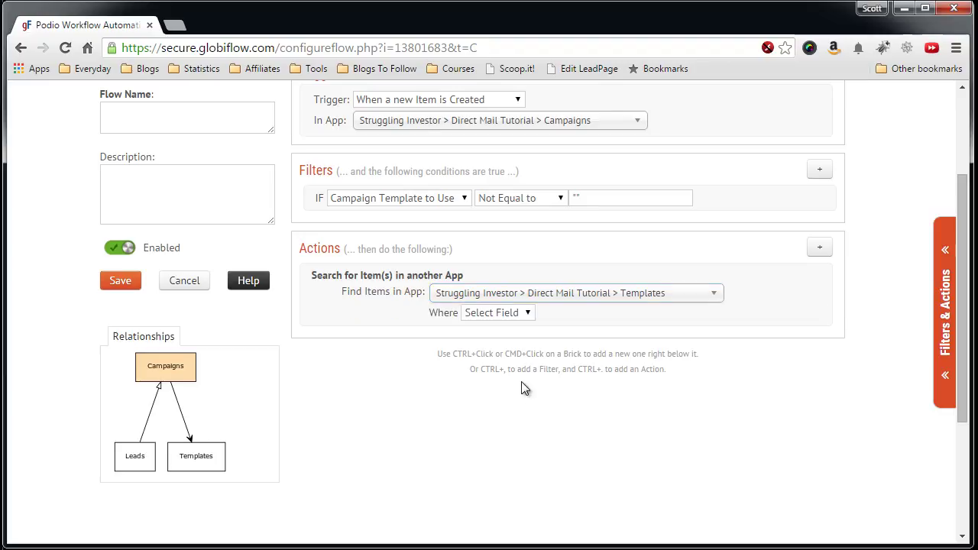
# Step: Match templates whose Name equals the (Campaign) Campaign Template to Use token
pyautogui.click(498, 313)
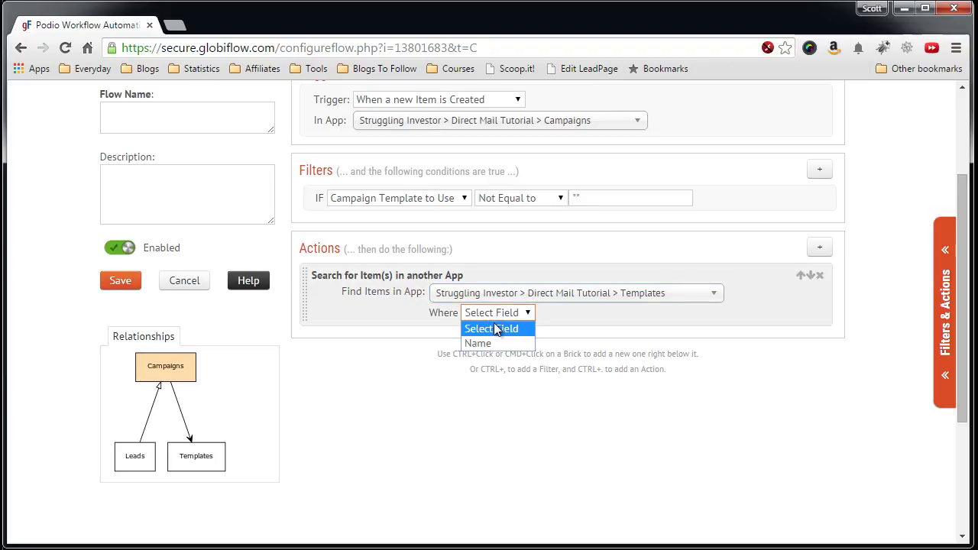
pyautogui.click(490, 342)
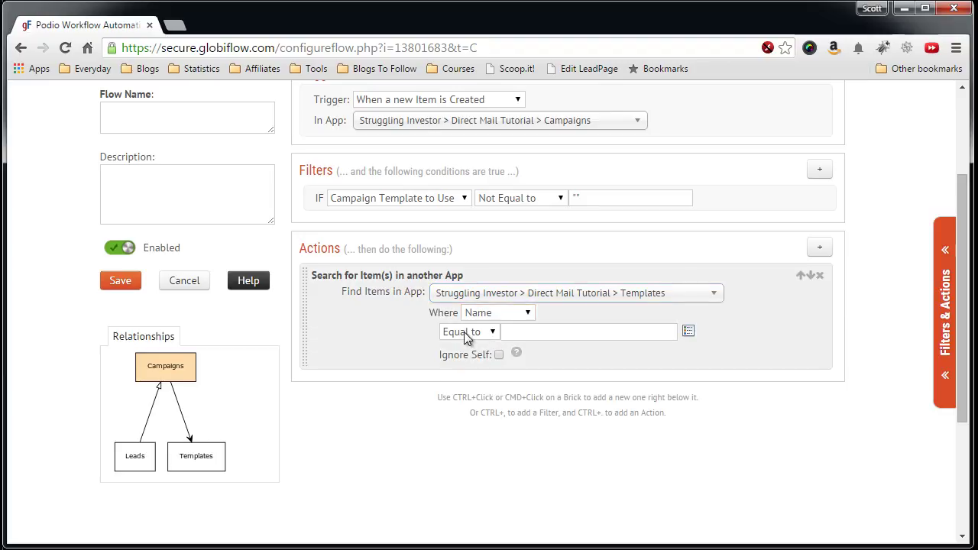
pyautogui.click(529, 334)
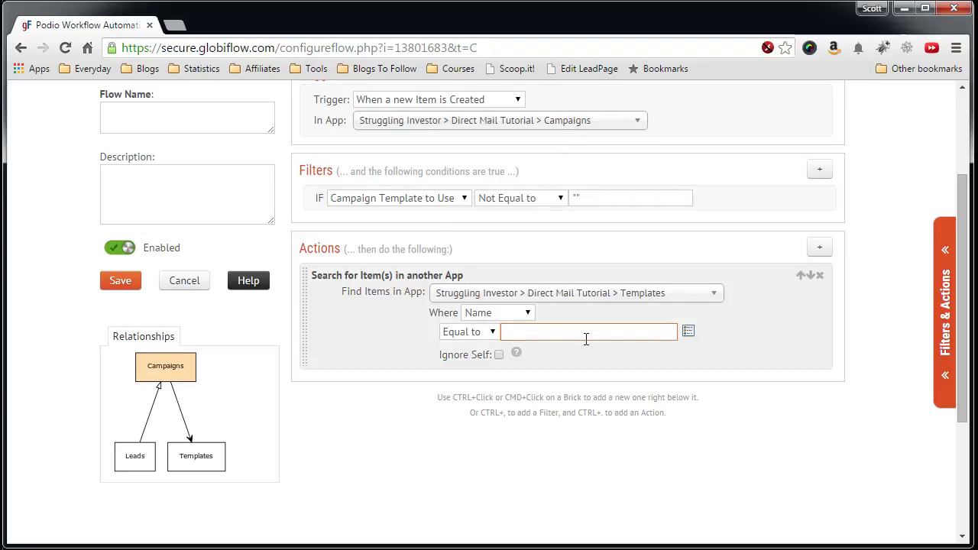
pyautogui.click(688, 334)
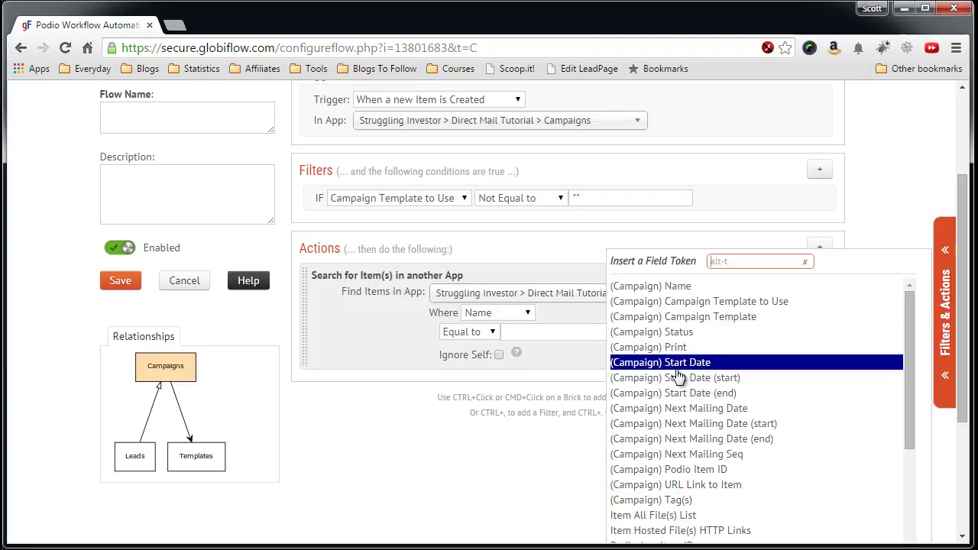
pyautogui.click(772, 306)
pyautogui.click(639, 331)
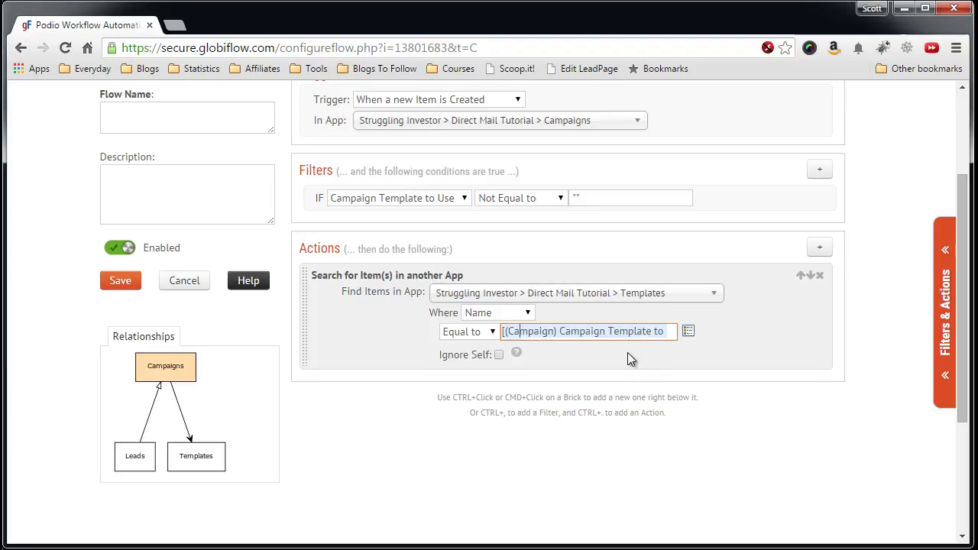
pyautogui.click(680, 364)
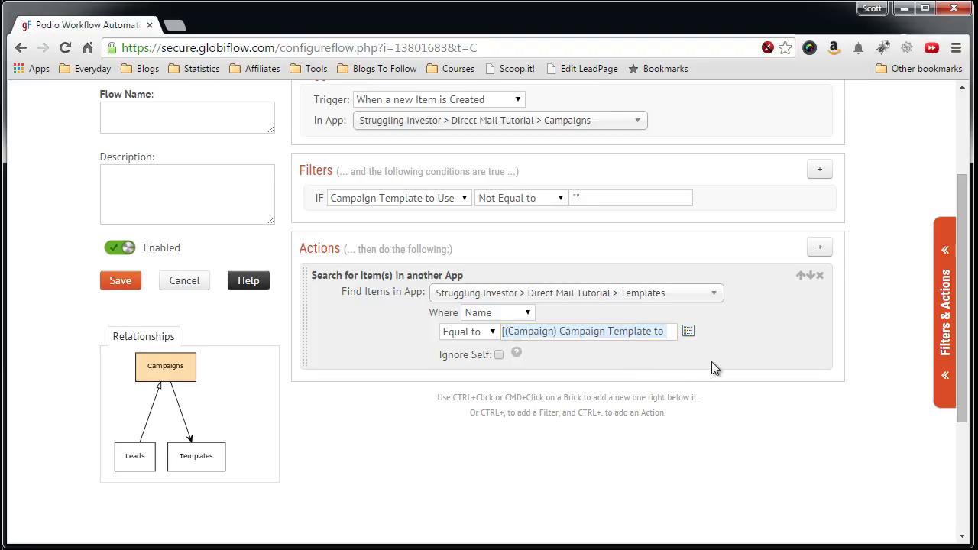
pyautogui.scroll(-1, 712, 362)
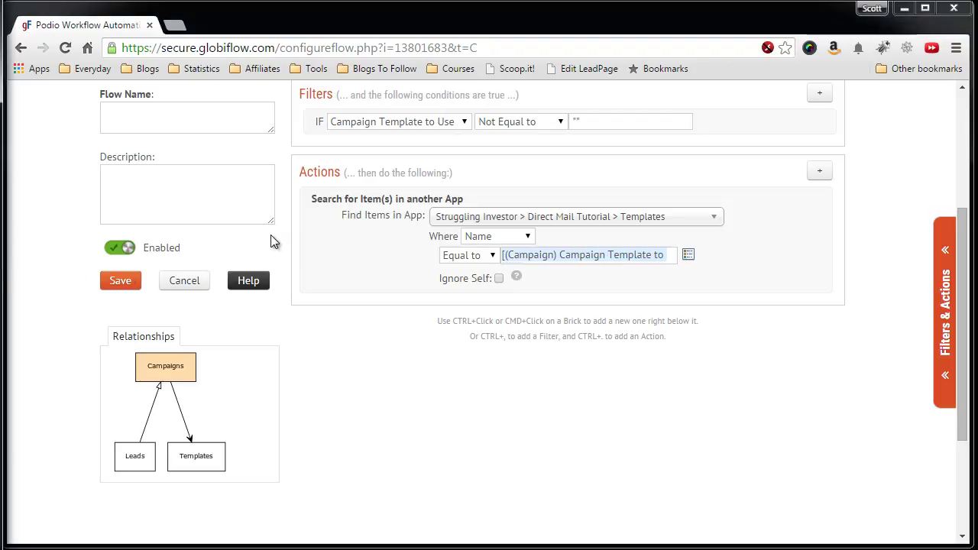
# Step: Add an Update This Campaign action setting Campaign Template to Ref (Templates) Template:Item(s)
pyautogui.click(944, 291)
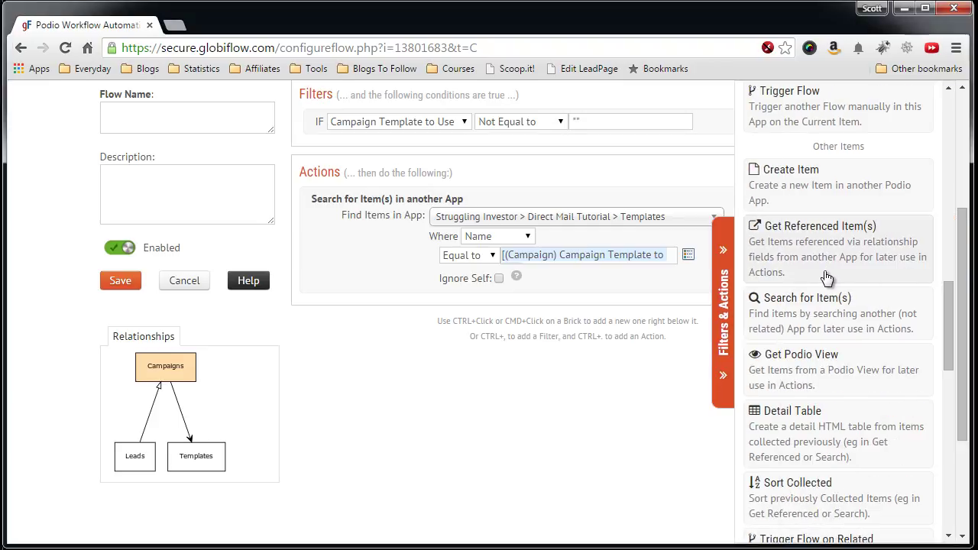
pyautogui.scroll(2, 819, 291)
pyautogui.scroll(1, 819, 291)
pyautogui.scroll(1, 819, 295)
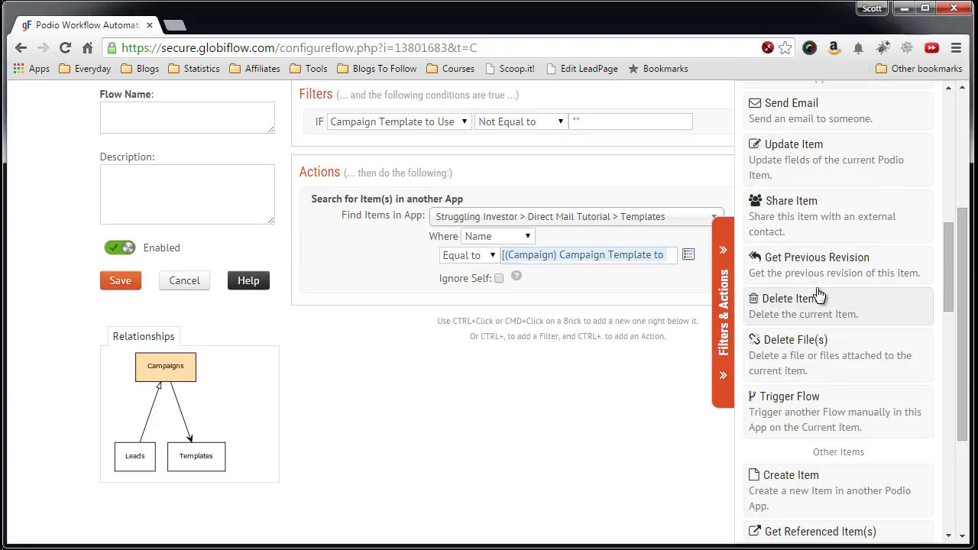
pyautogui.scroll(1, 818, 294)
pyautogui.click(816, 248)
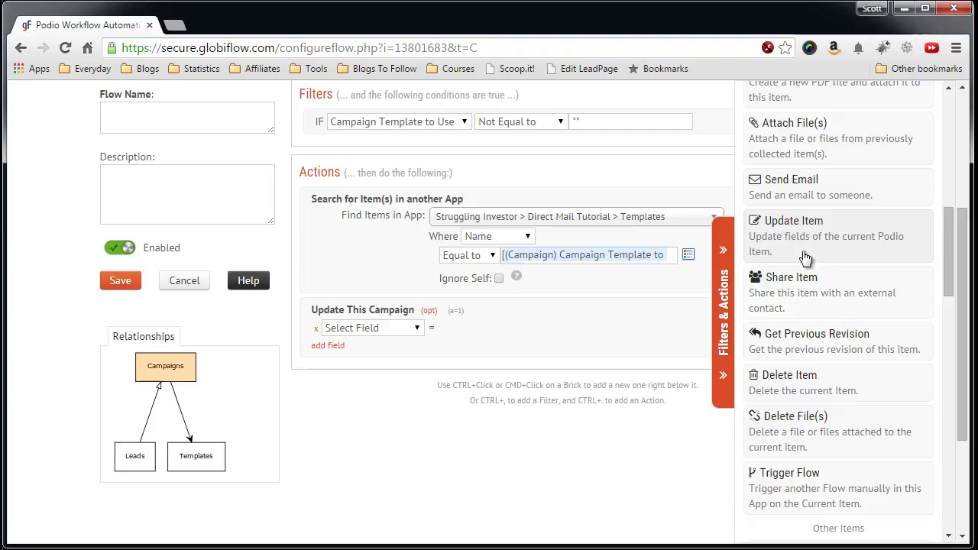
pyautogui.click(409, 330)
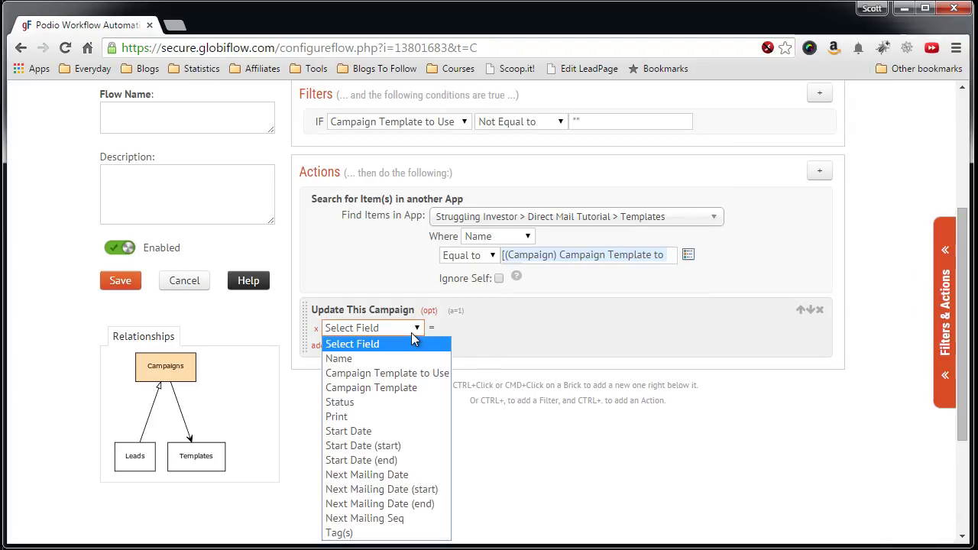
pyautogui.click(402, 382)
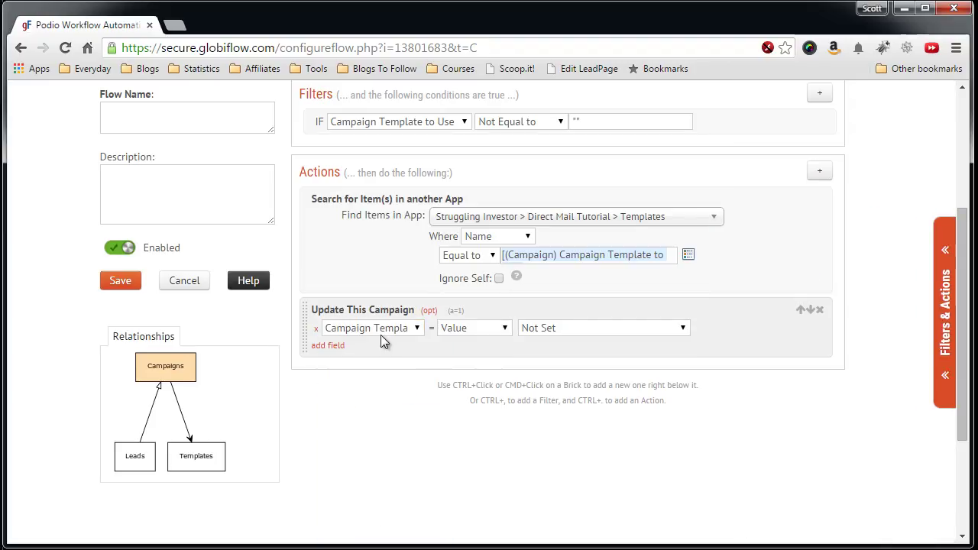
pyautogui.click(562, 329)
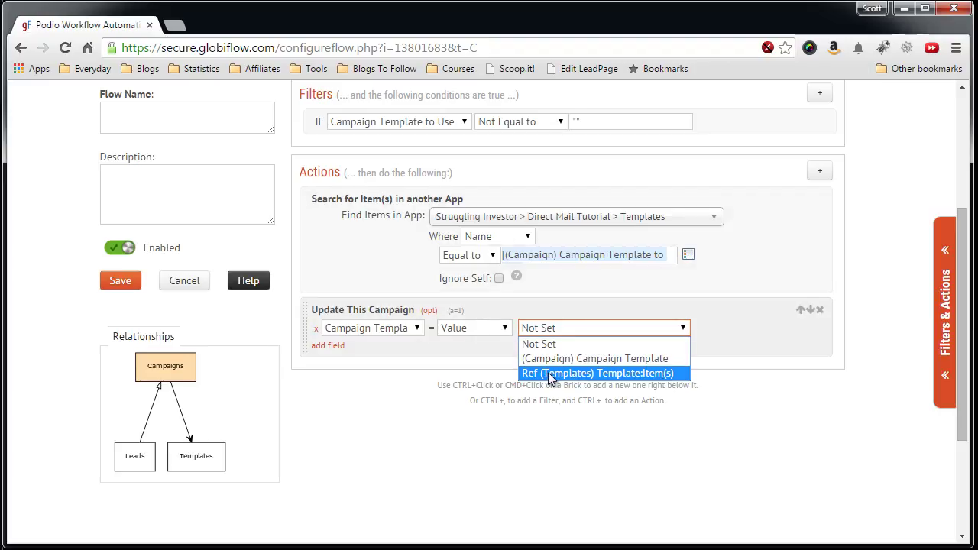
pyautogui.click(599, 375)
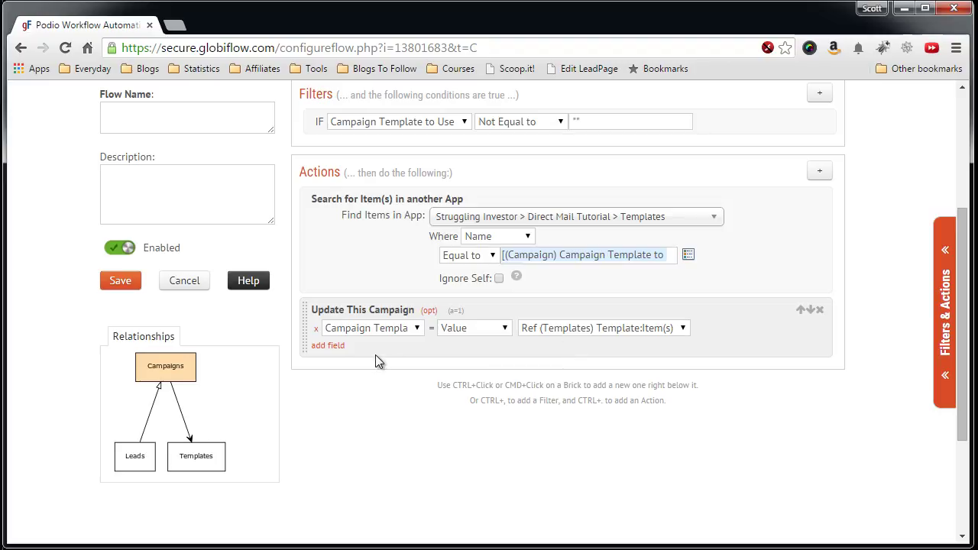
pyautogui.scroll(-1, 420, 325)
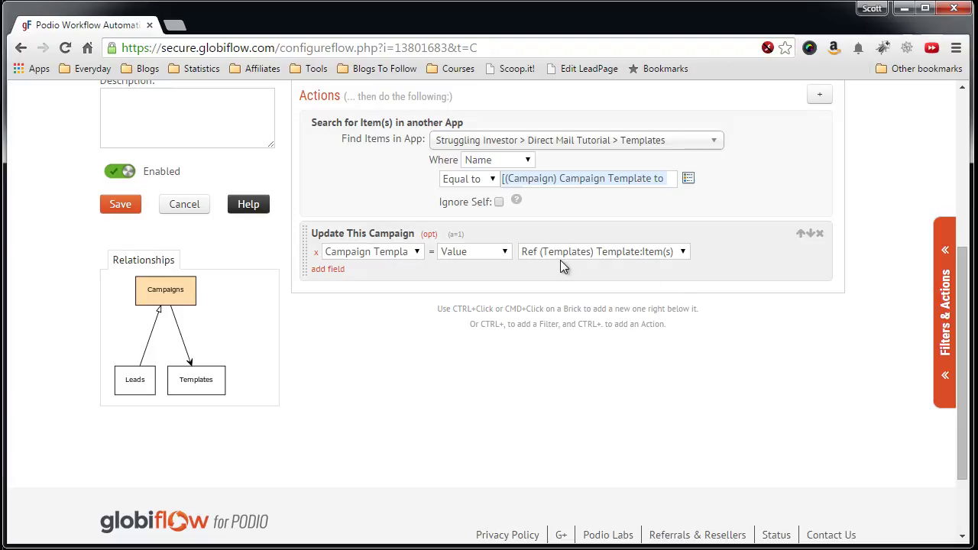
pyautogui.click(940, 306)
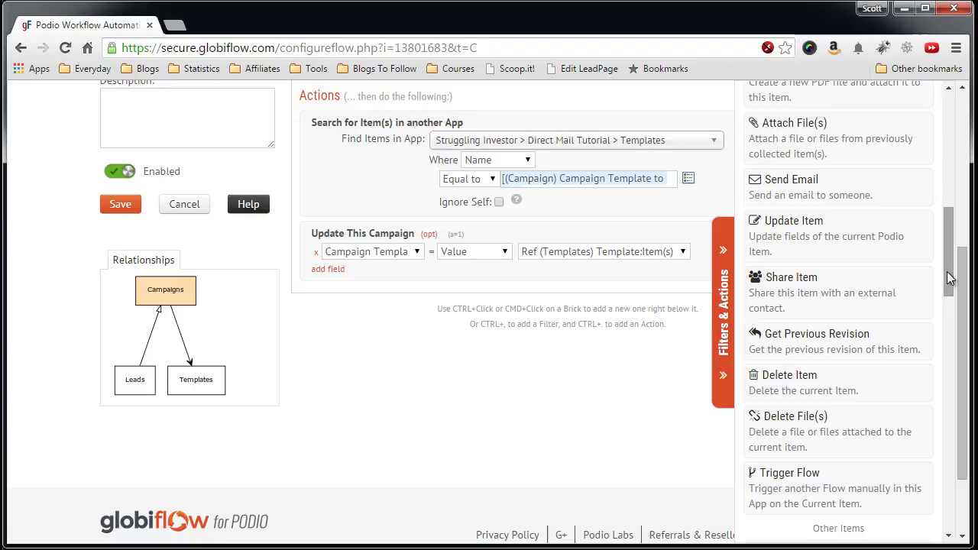
# Step: Add Get Referenced Item(s) from Templates, FORWARD through (Campaign) Campaign Template
pyautogui.moveTo(949, 278); pyautogui.dragTo(949, 349)
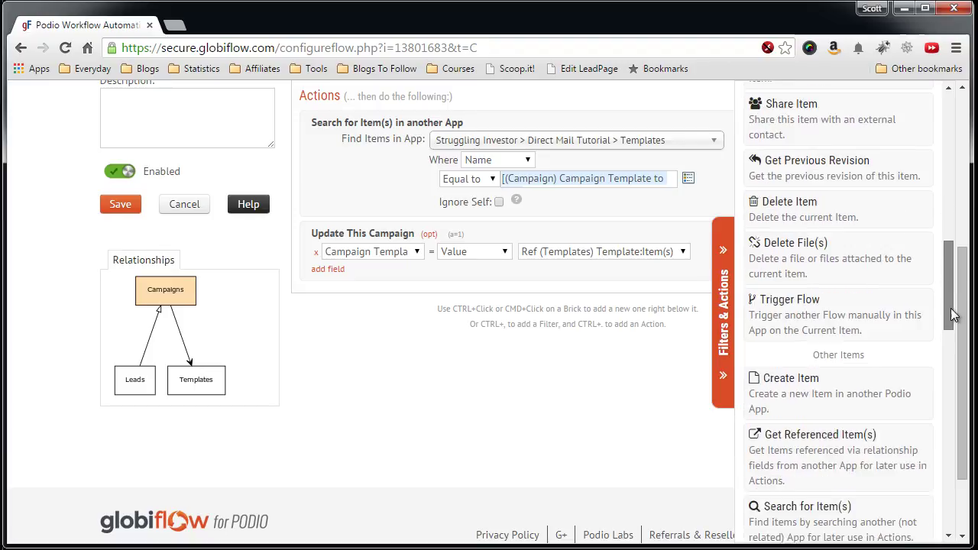
pyautogui.click(851, 288)
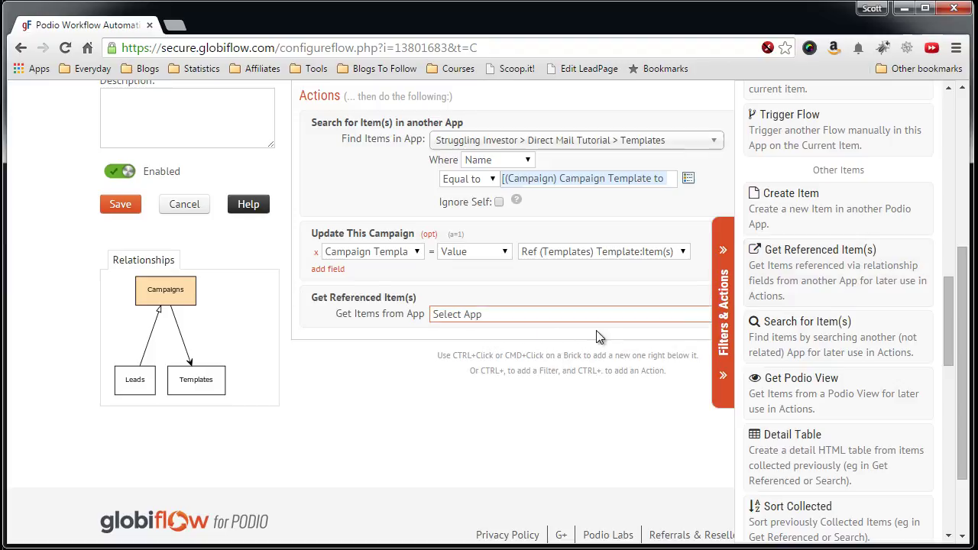
pyautogui.click(726, 327)
pyautogui.click(795, 320)
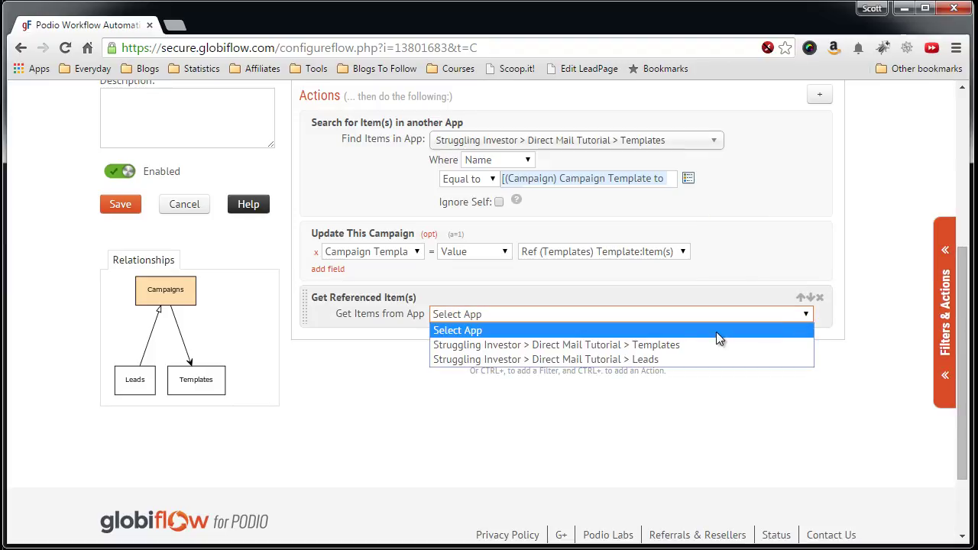
pyautogui.click(634, 345)
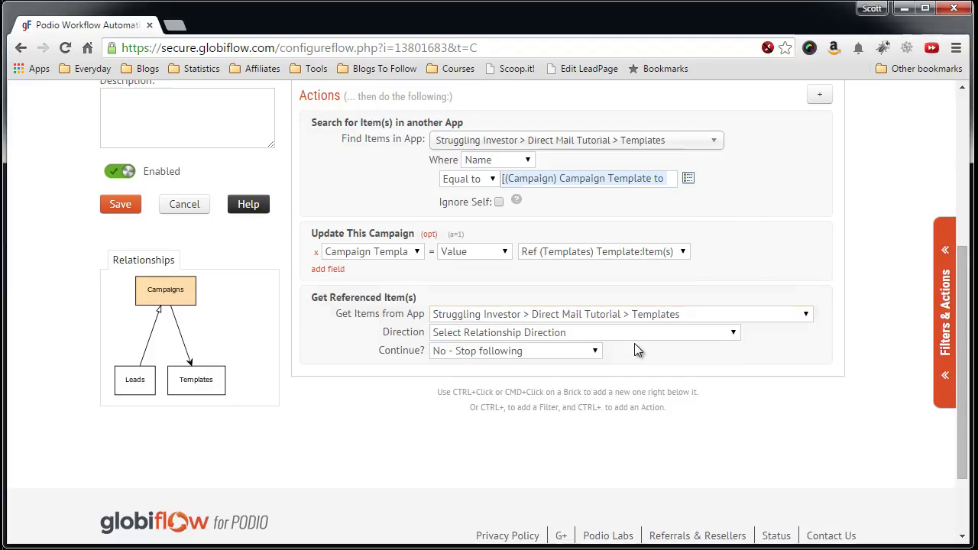
pyautogui.scroll(-1, 637, 364)
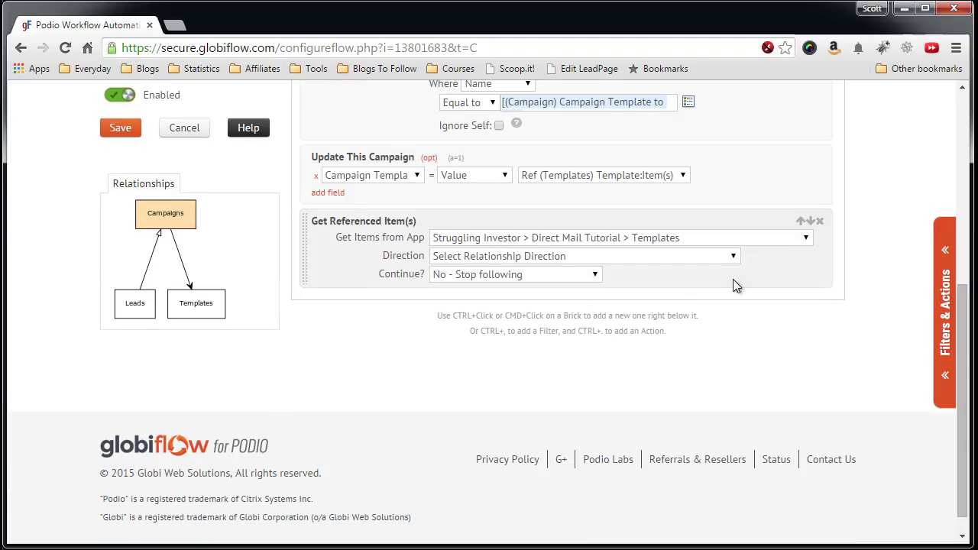
pyautogui.click(679, 255)
pyautogui.click(648, 286)
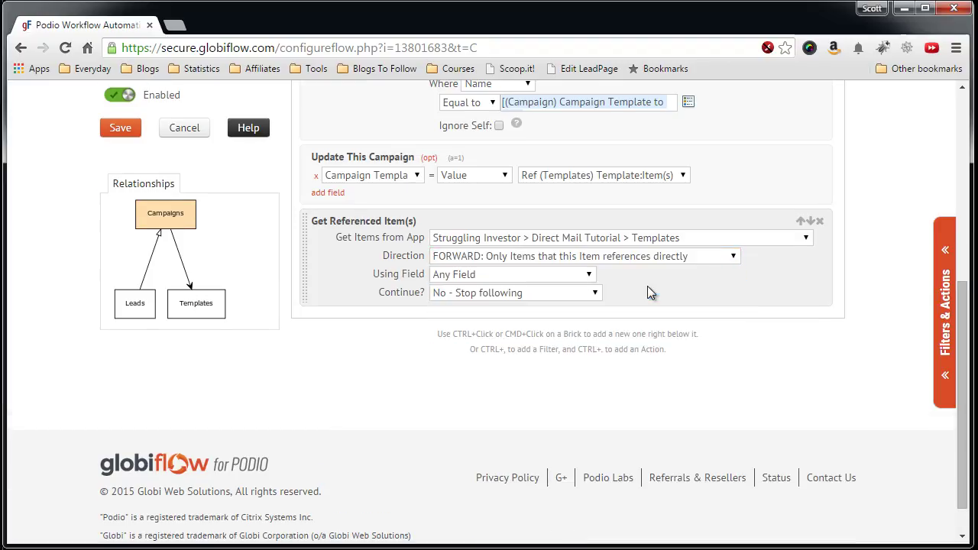
pyautogui.click(515, 277)
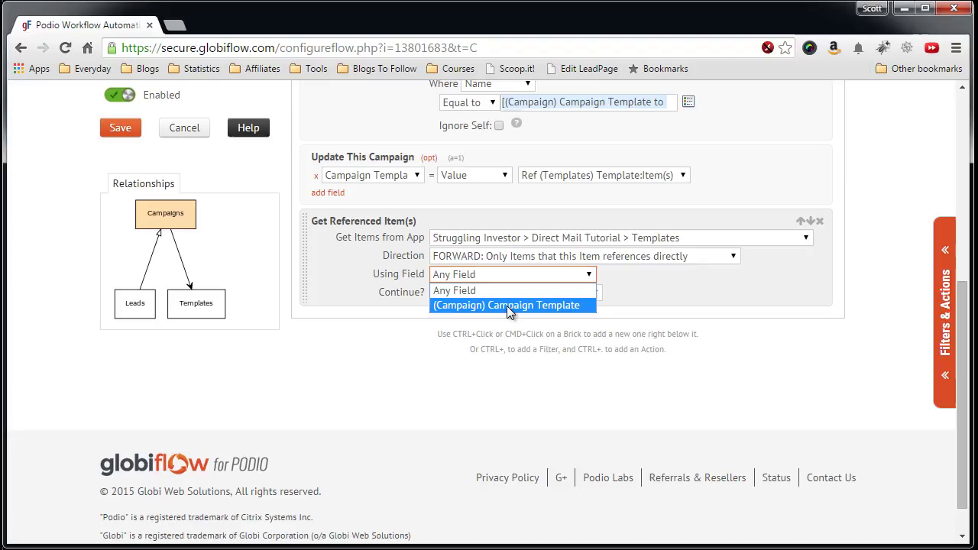
pyautogui.click(506, 306)
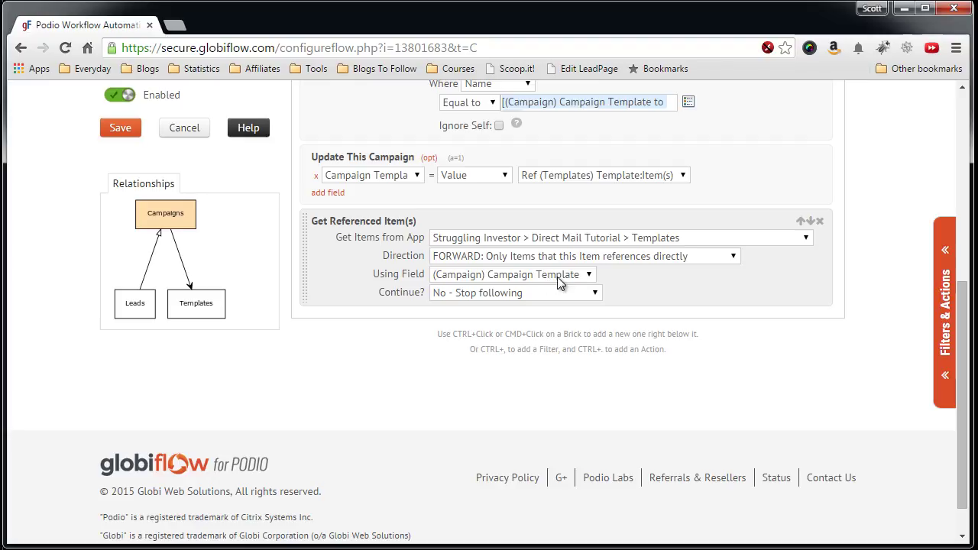
# Step: Continue the reference chain FORWARD into Mailings through (Template) Mailings
pyautogui.scroll(-1, 605, 321)
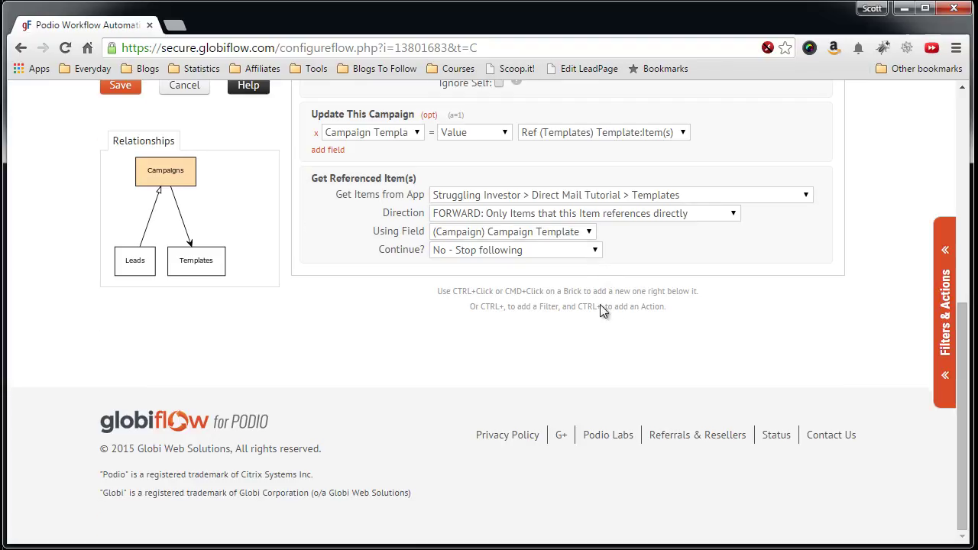
pyautogui.click(586, 252)
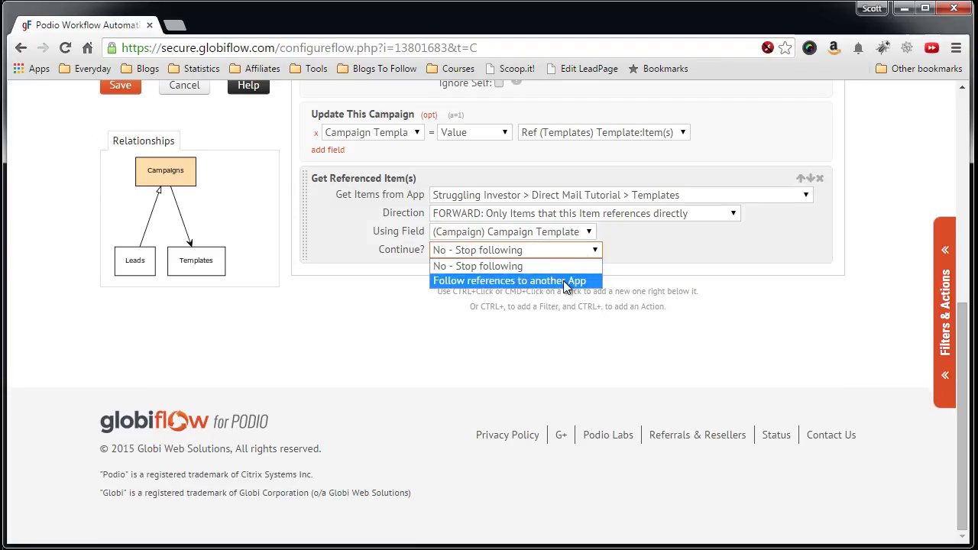
pyautogui.click(563, 281)
pyautogui.click(563, 269)
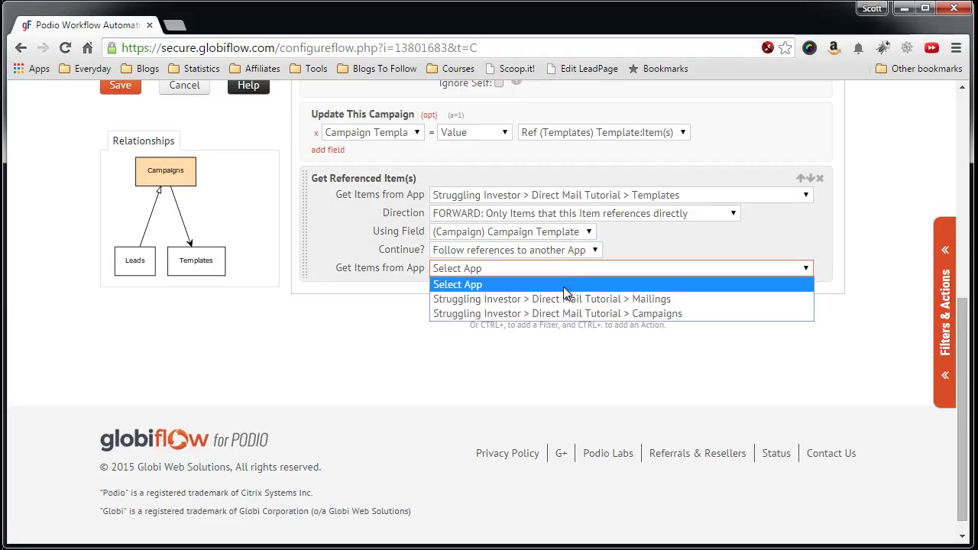
pyautogui.click(563, 299)
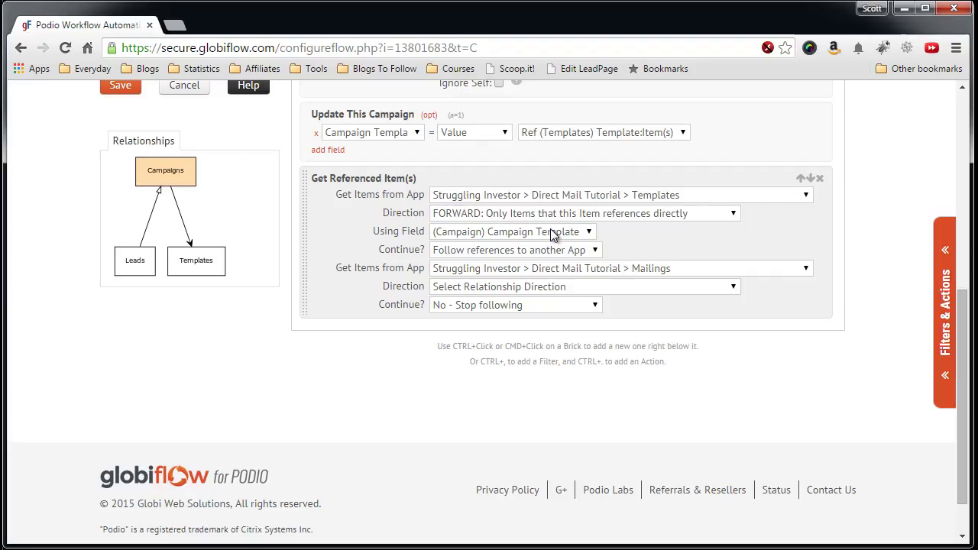
pyautogui.click(486, 294)
pyautogui.click(487, 316)
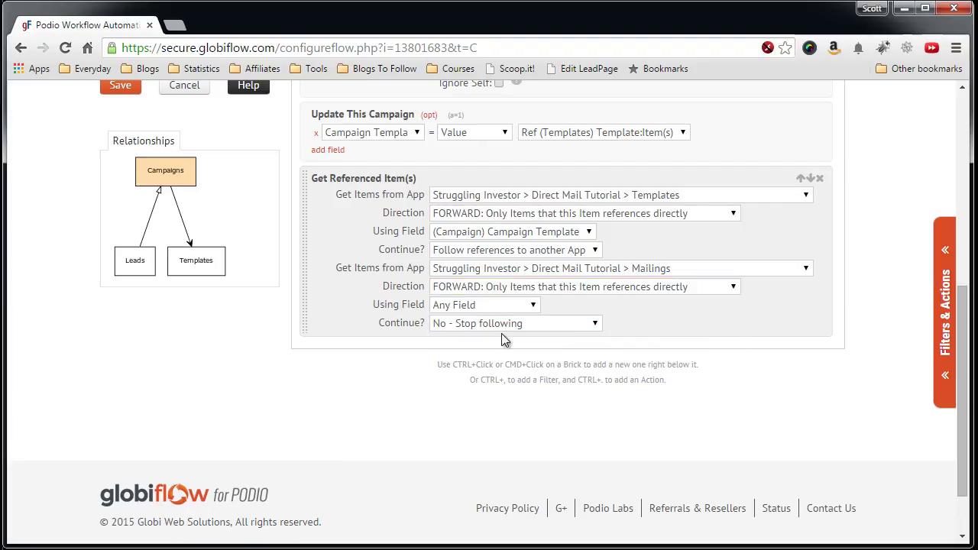
pyautogui.click(502, 333)
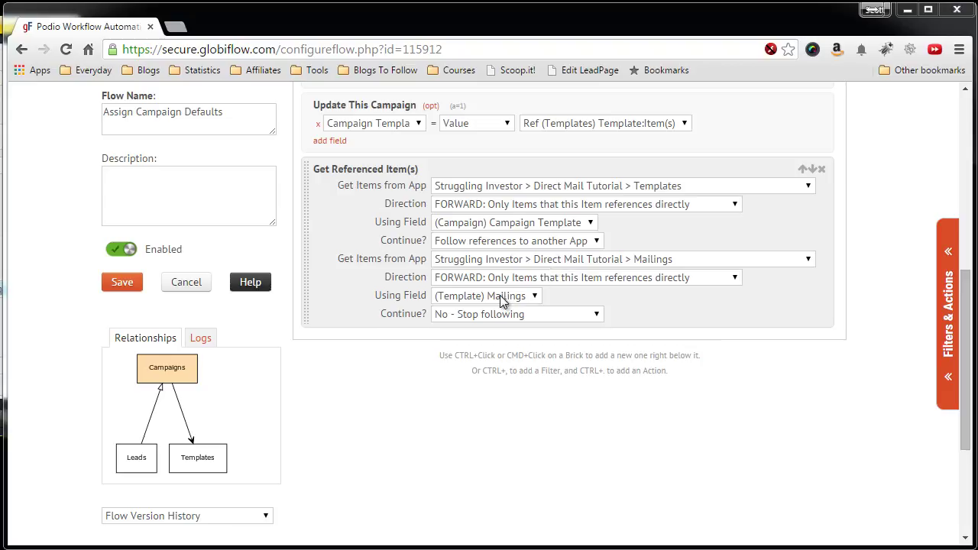
# Step: Add a Custom Variable / Calc step named DaysFromStart
pyautogui.click(948, 335)
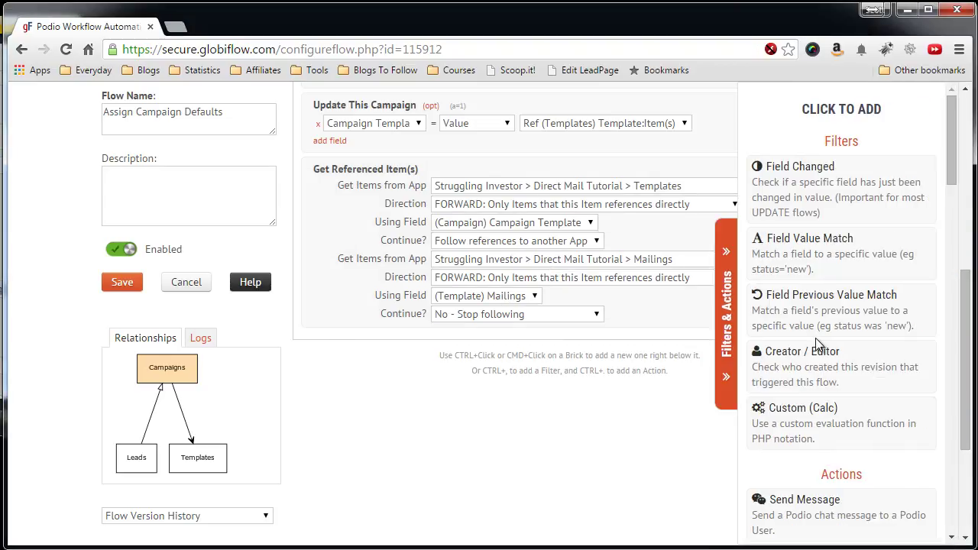
pyautogui.scroll(-3, 815, 337)
pyautogui.scroll(-2, 816, 340)
pyautogui.scroll(-3, 816, 344)
pyautogui.scroll(-4, 815, 344)
pyautogui.scroll(-3, 815, 340)
pyautogui.scroll(-3, 815, 338)
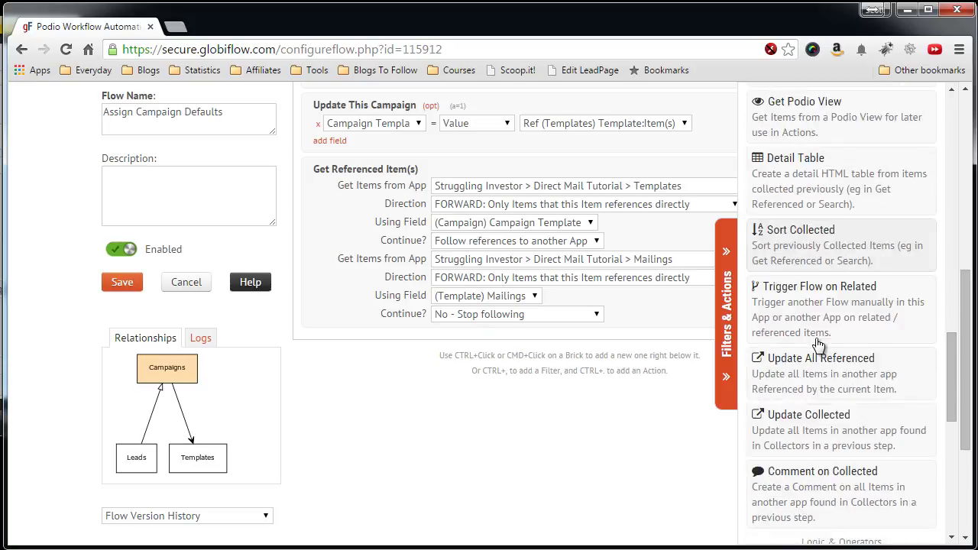
pyautogui.scroll(-1, 818, 344)
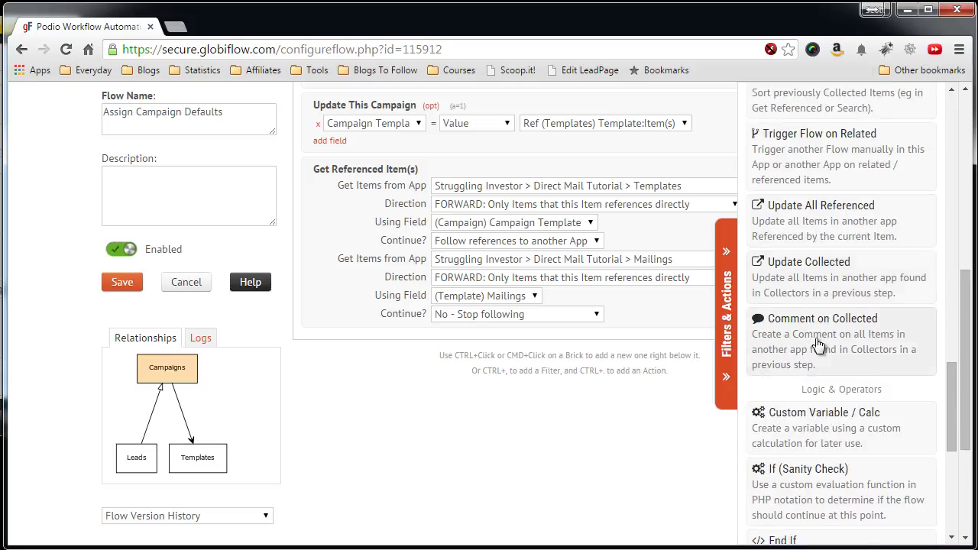
pyautogui.click(801, 430)
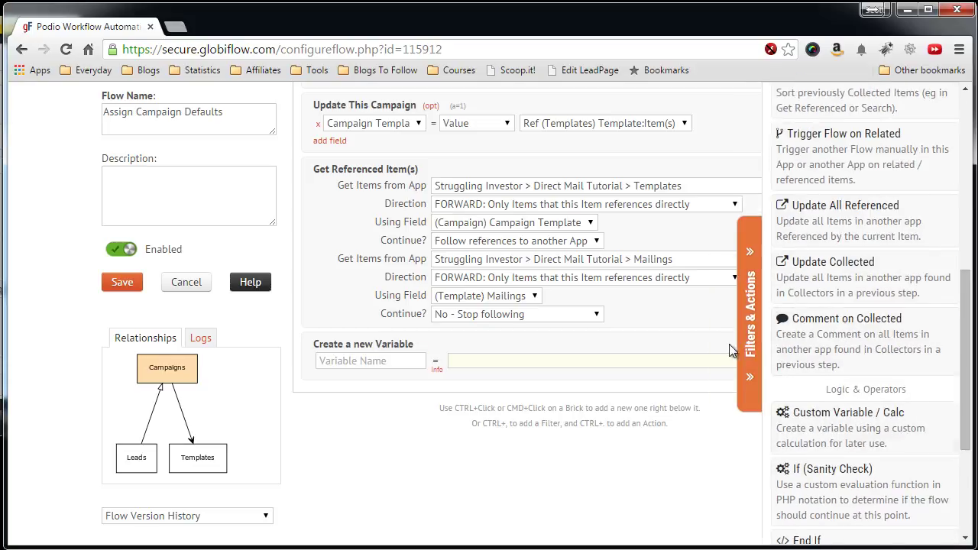
pyautogui.click(356, 359)
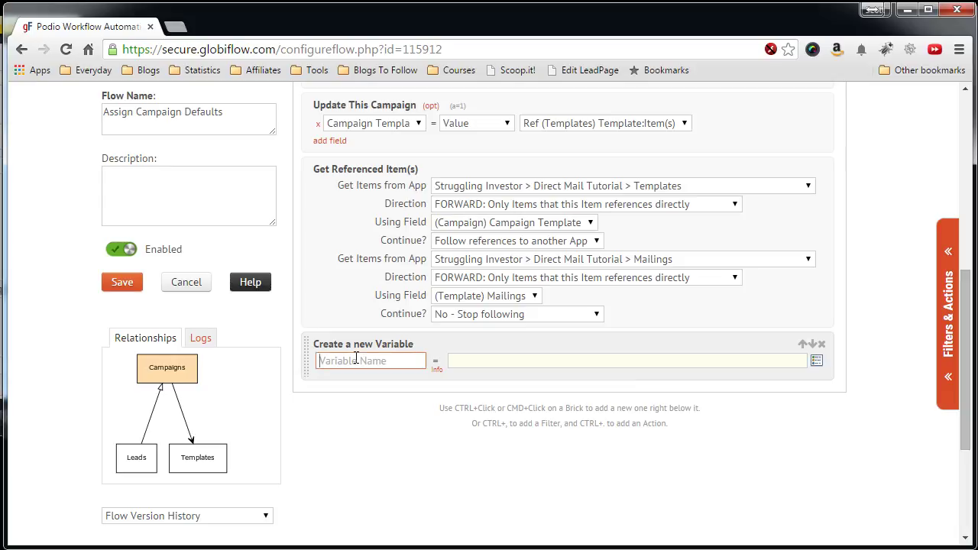
pyautogui.write('Days')
pyautogui.write('FromStart')
# Step: Set DaysFromStart's value to the (Ref Mailing) Days from Start token
pyautogui.click(508, 363)
pyautogui.click(816, 361)
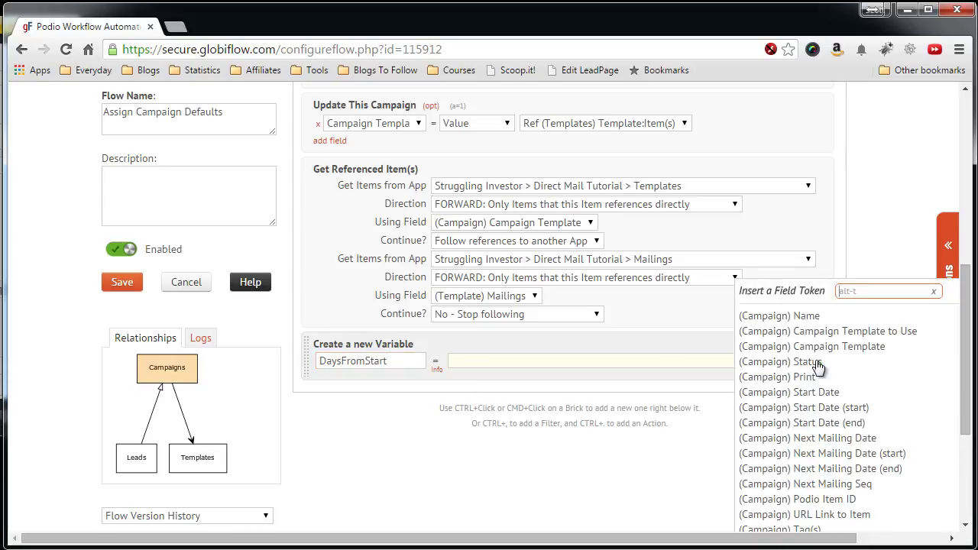
pyautogui.scroll(-2, 818, 367)
pyautogui.scroll(-1, 818, 366)
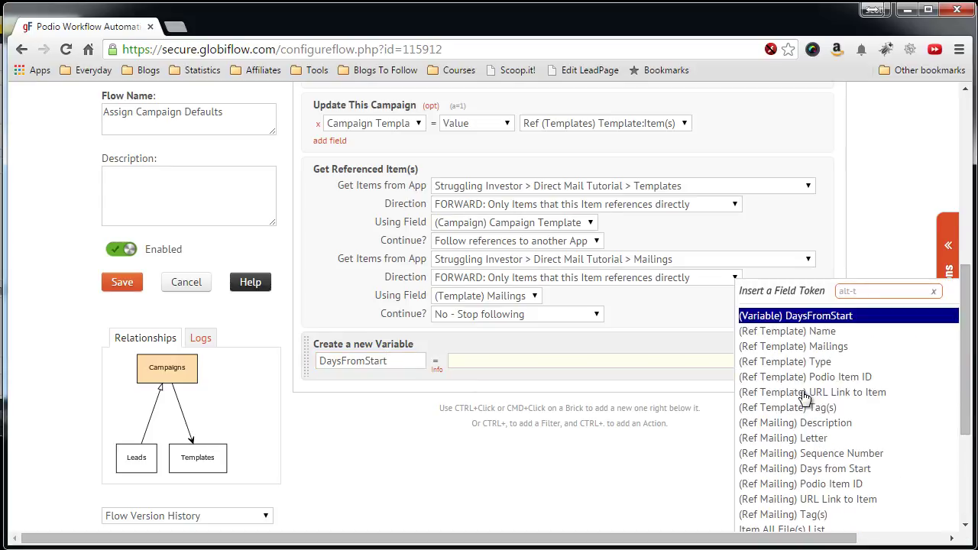
pyautogui.click(783, 468)
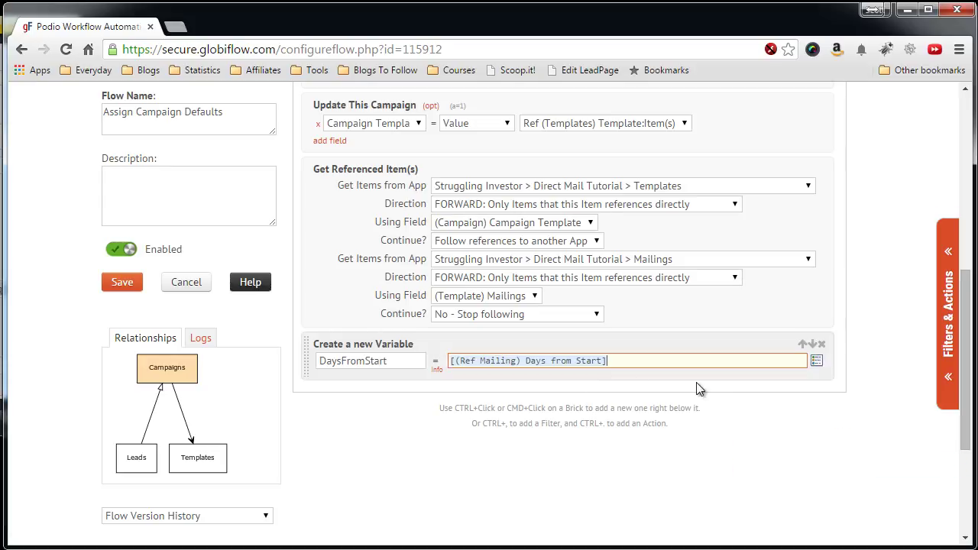
pyautogui.scroll(-1, 730, 396)
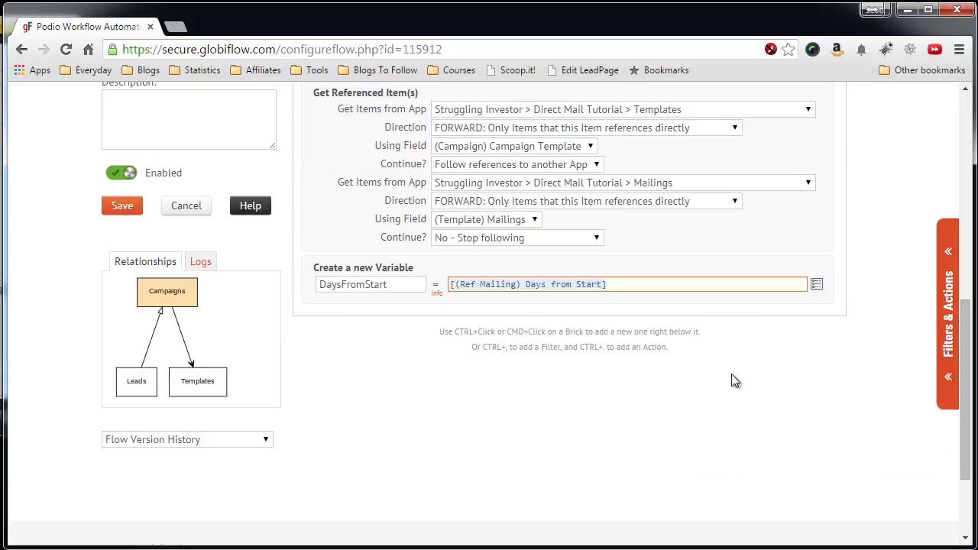
# Step: Add an Update This Campaign action with Next Mailing Date set in Calc mode
pyautogui.click(941, 324)
pyautogui.scroll(1, 828, 332)
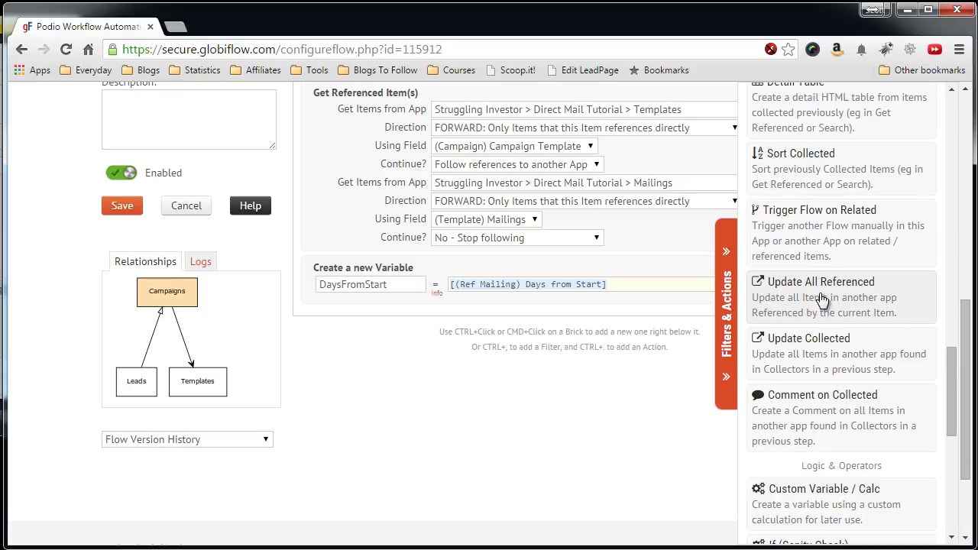
pyautogui.scroll(4, 821, 298)
pyautogui.scroll(3, 820, 299)
pyautogui.scroll(2, 821, 299)
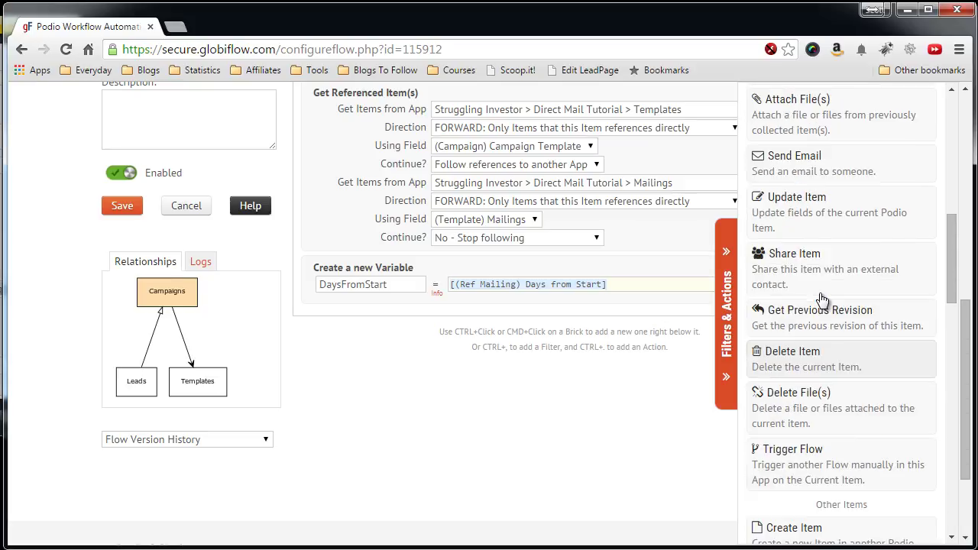
pyautogui.click(812, 231)
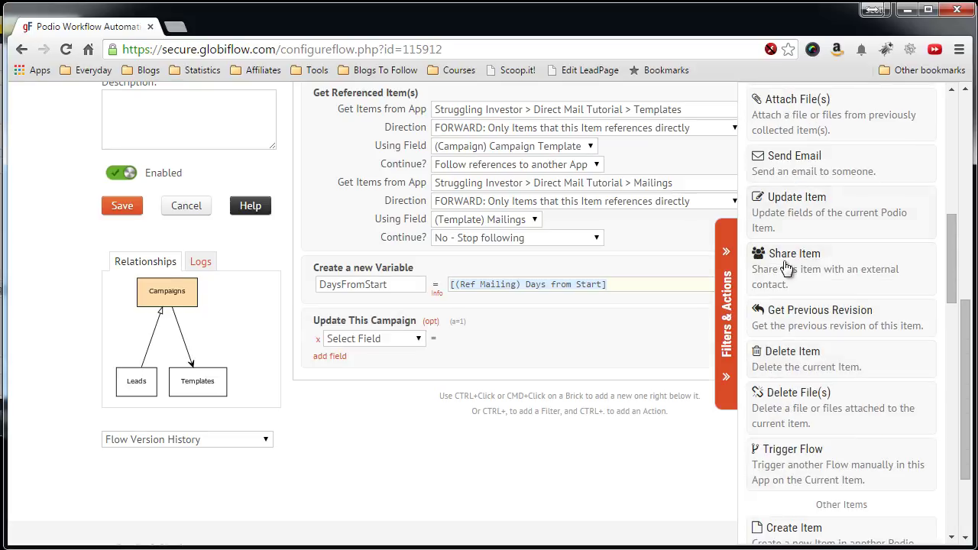
pyautogui.click(413, 338)
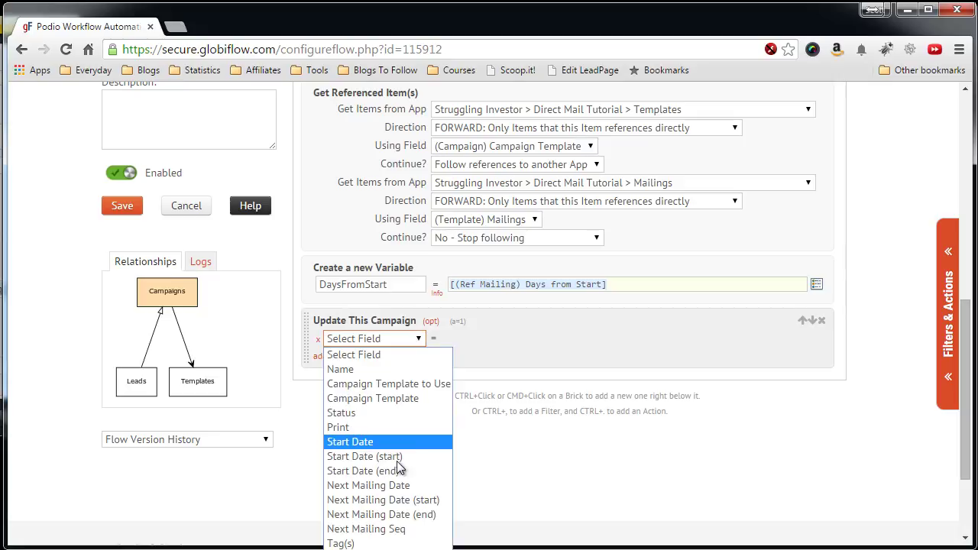
pyautogui.click(398, 486)
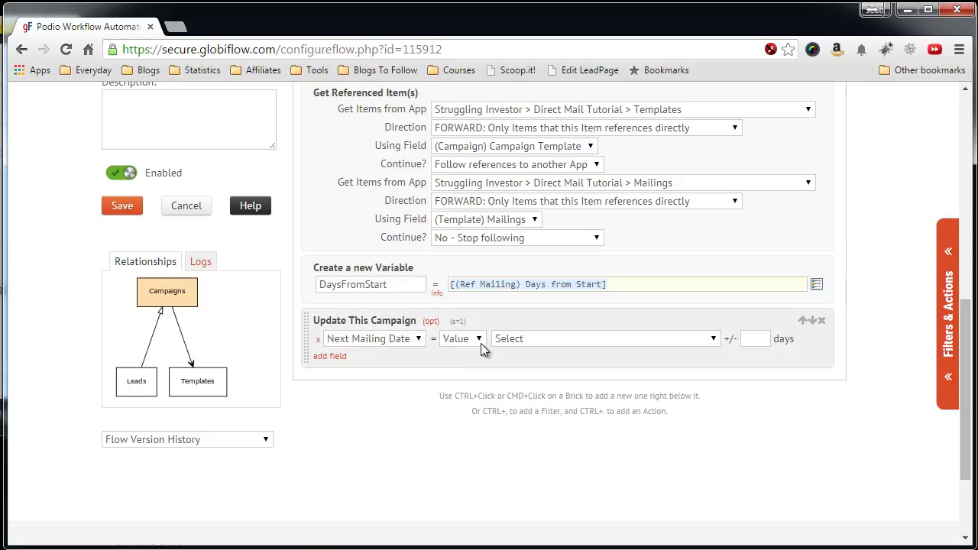
pyautogui.click(479, 340)
pyautogui.click(471, 385)
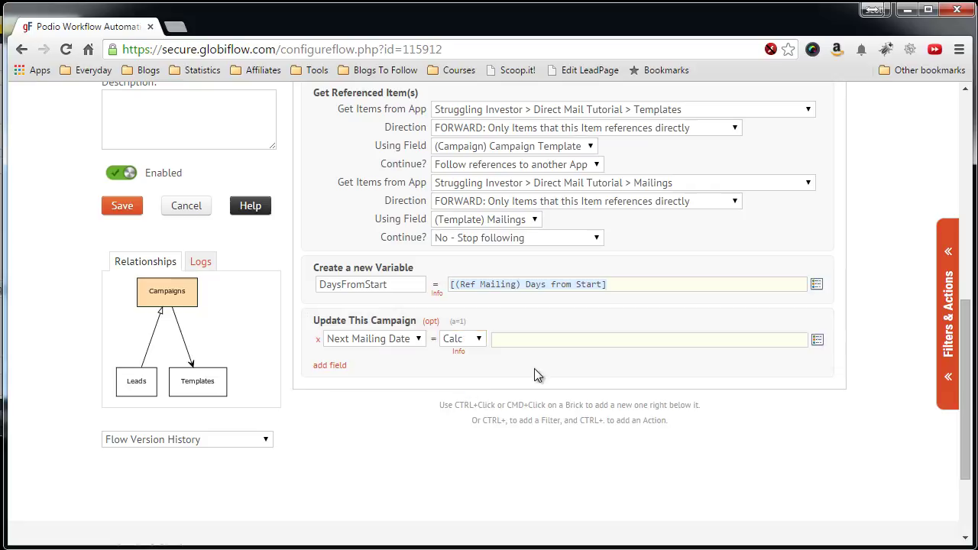
pyautogui.click(547, 344)
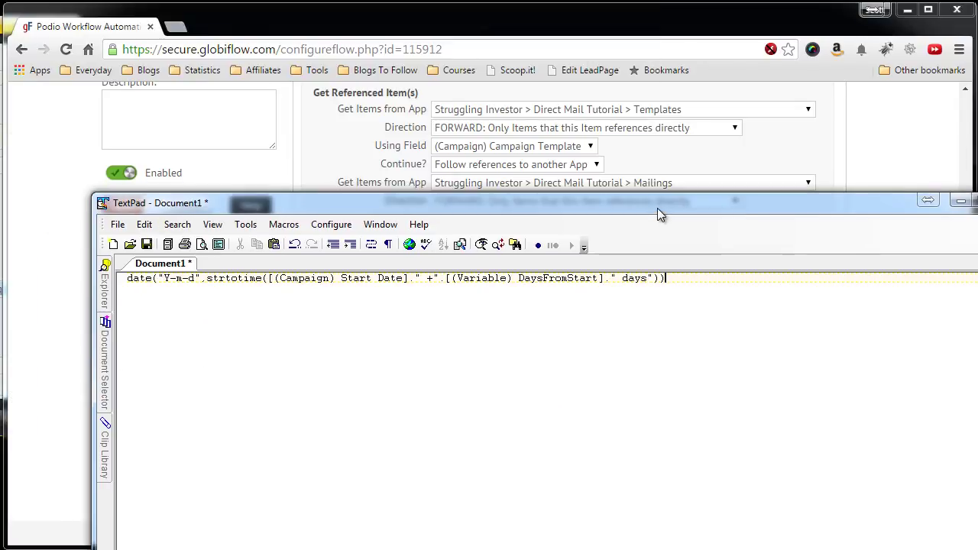
# Step: Copy the date("Y-m-d",strtotime(...)) formula adding DaysFromStart days to Start Date from TextPad
pyautogui.moveTo(657, 208); pyautogui.dragTo(607, 136)
pyautogui.moveTo(614, 203); pyautogui.dragTo(78, 213)
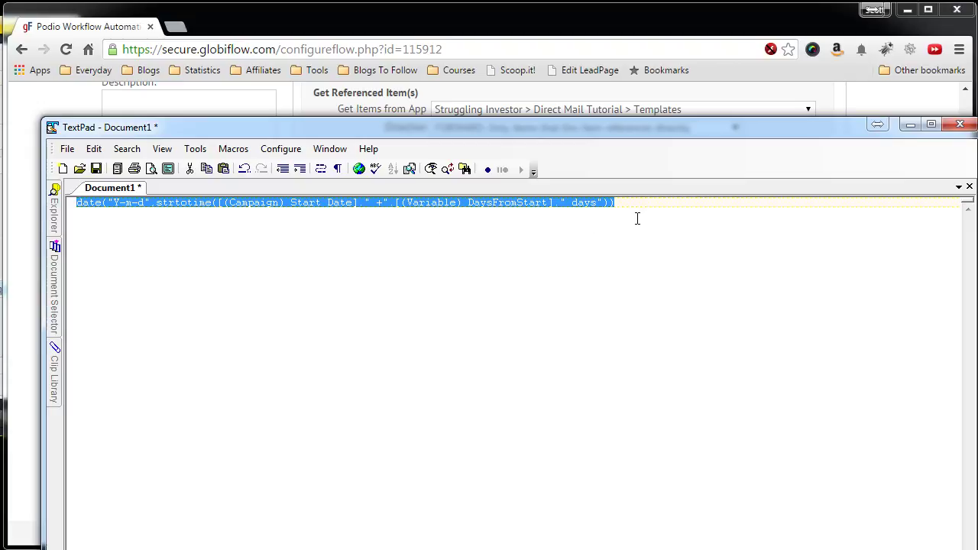
# Step: Paste the copied DaysFromStart formula into Next Mailing Date's empty Calc field
pyautogui.click(910, 123)
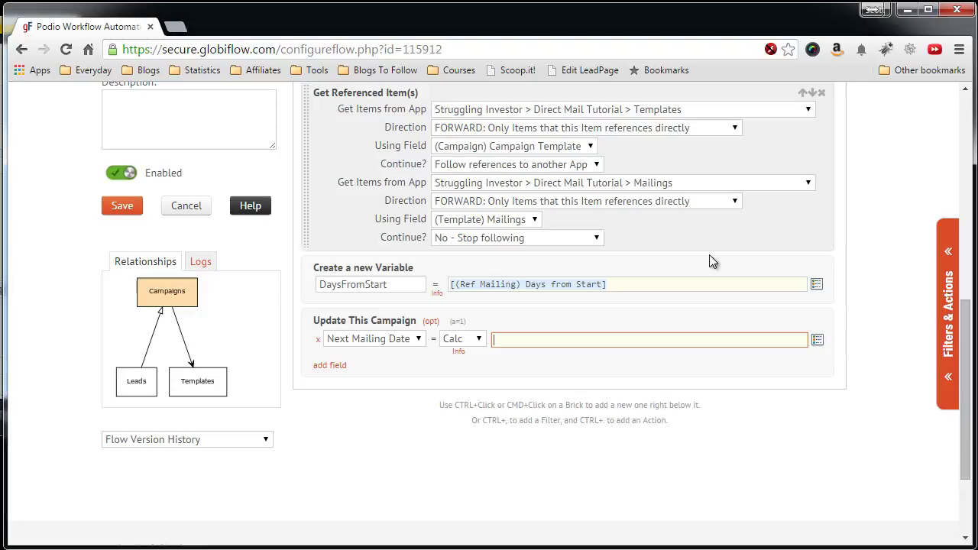
pyautogui.click(533, 341)
pyautogui.rightClick(533, 342)
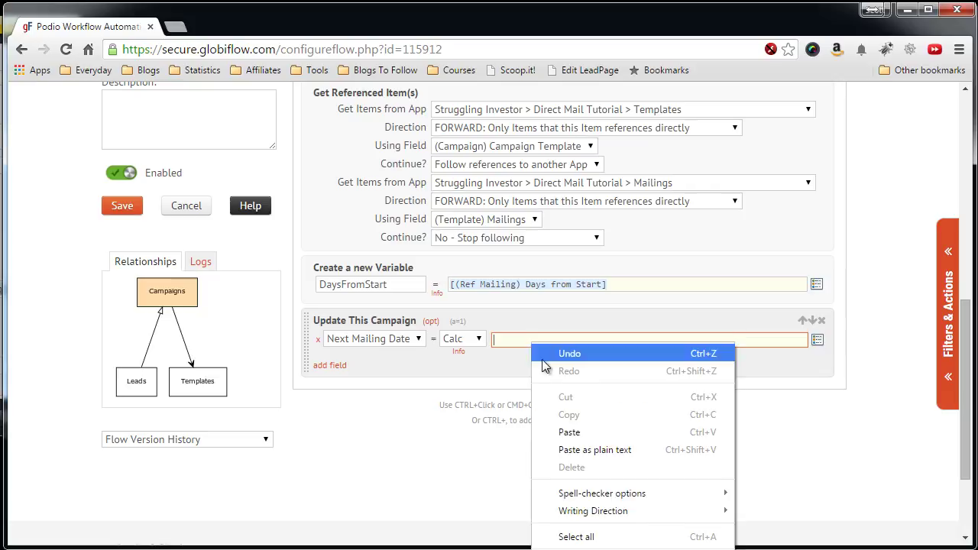
pyautogui.click(566, 431)
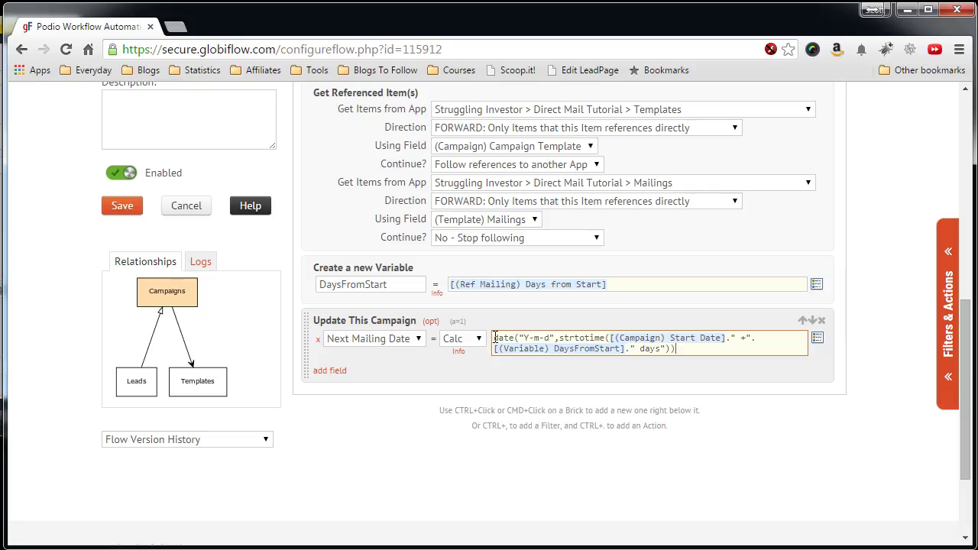
# Step: Review the formula's date format, strtotime and Start Date parts, showing the 1970-01-01 preview
pyautogui.moveTo(494, 339); pyautogui.dragTo(547, 338)
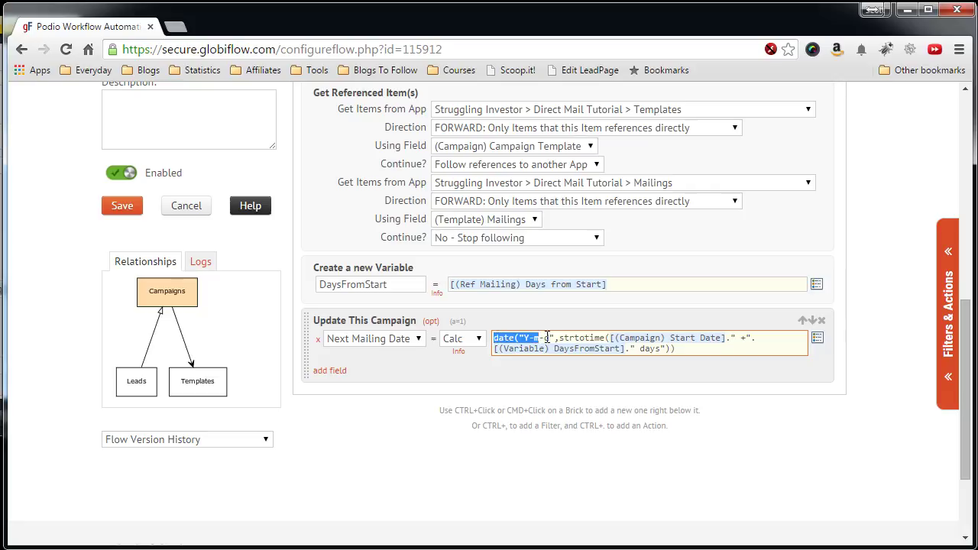
pyautogui.click(593, 338)
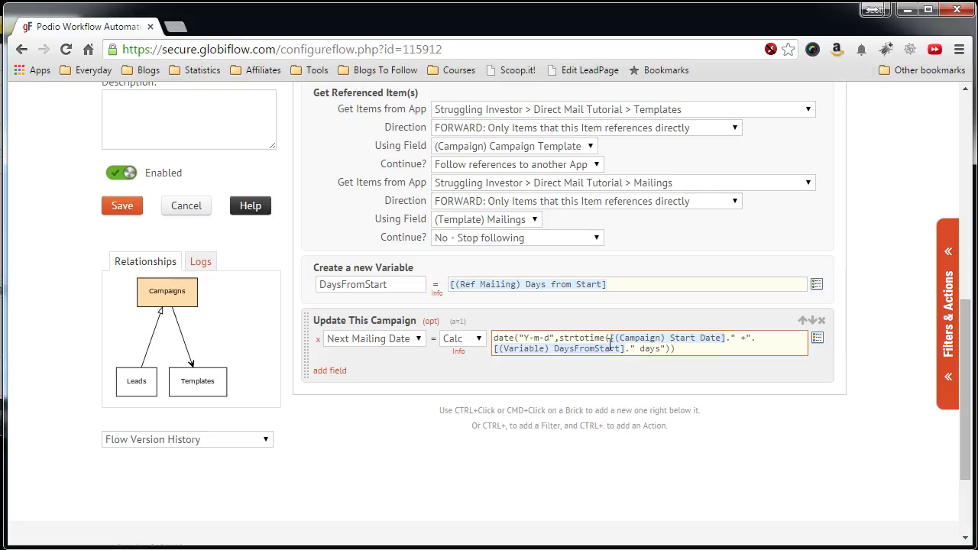
pyautogui.moveTo(560, 339); pyautogui.dragTo(662, 349)
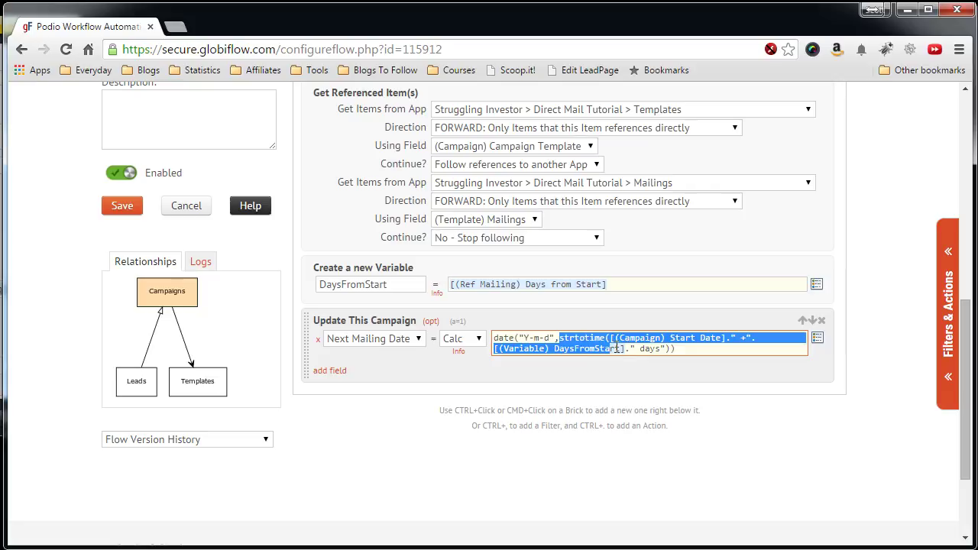
pyautogui.click(662, 349)
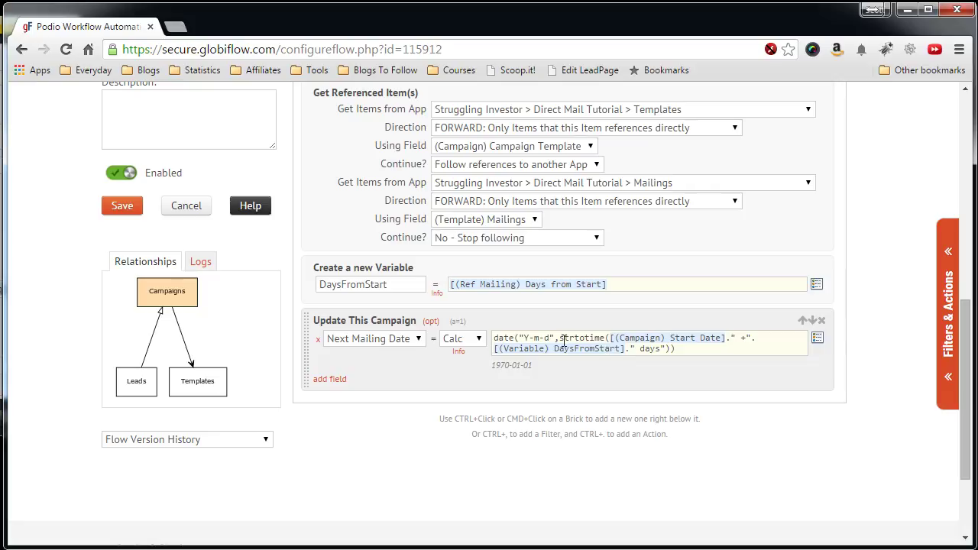
pyautogui.moveTo(560, 338); pyautogui.dragTo(606, 338)
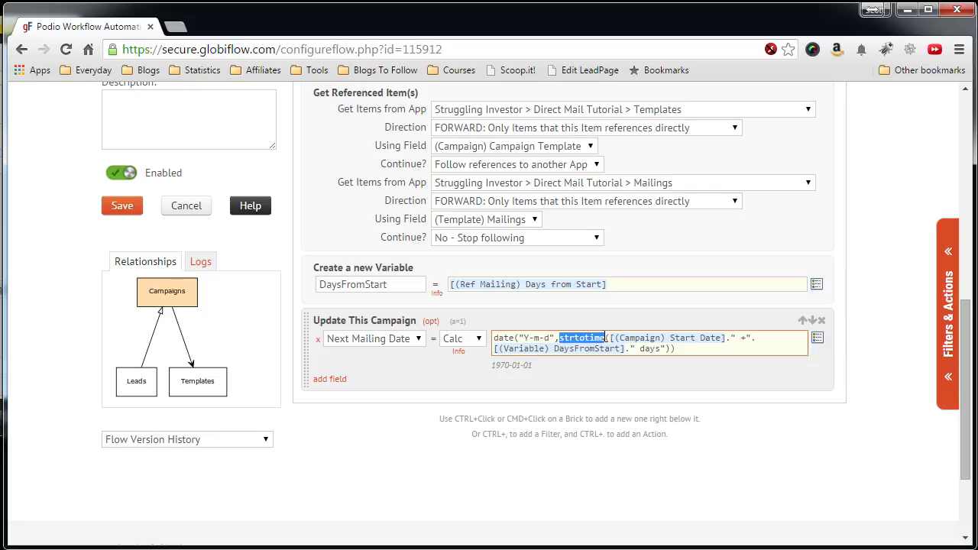
pyautogui.moveTo(610, 337); pyautogui.dragTo(727, 341)
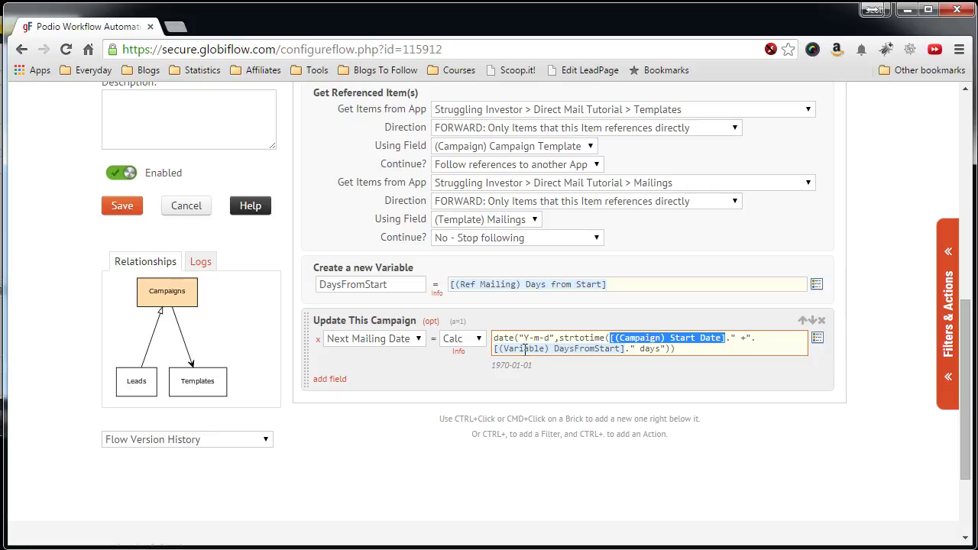
pyautogui.click(495, 349)
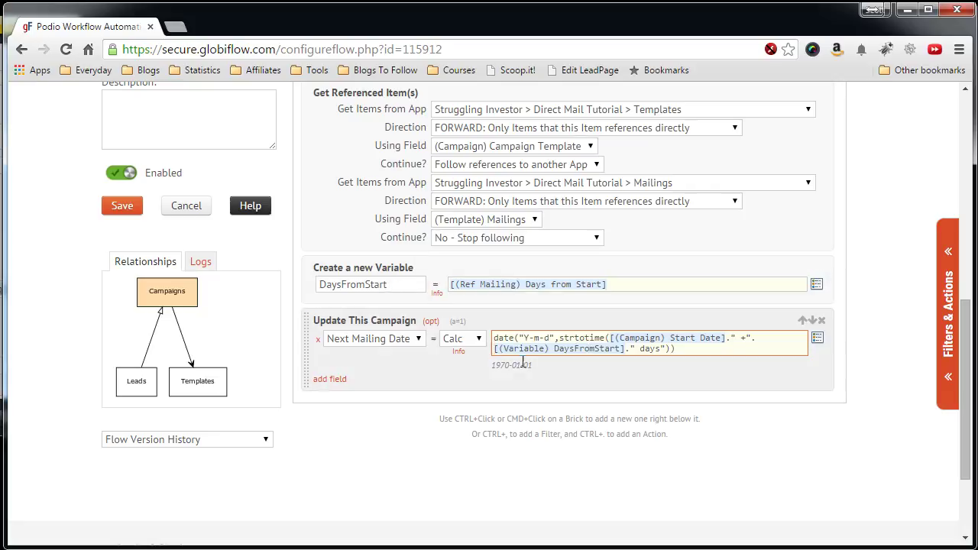
# Step: Add Next Mailing Seq to the campaign update with value 1
pyautogui.click(329, 379)
pyautogui.click(356, 380)
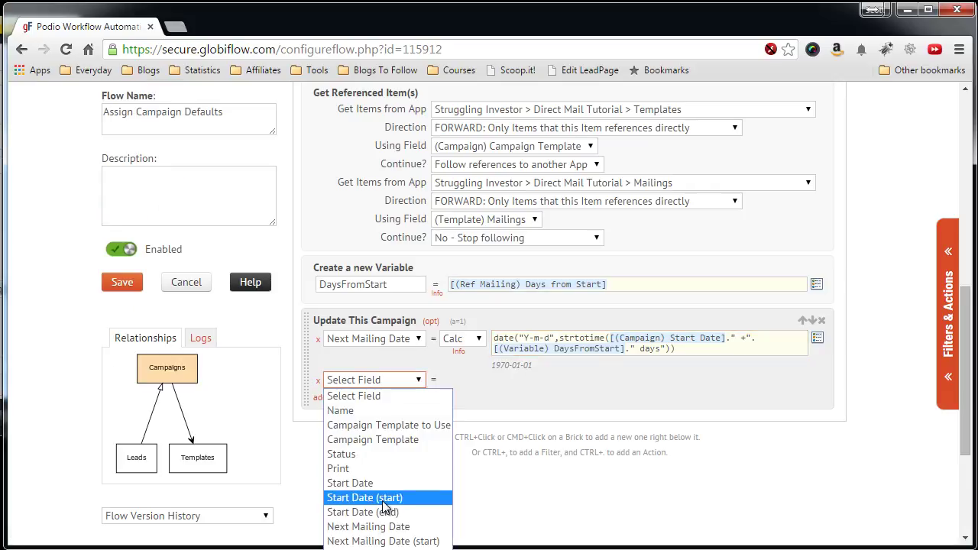
pyautogui.click(366, 547)
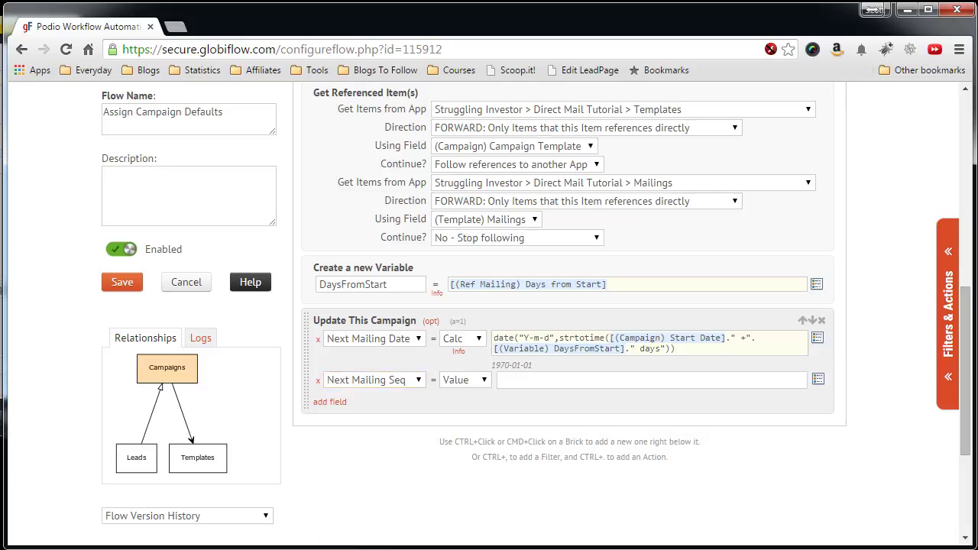
pyautogui.click(534, 381)
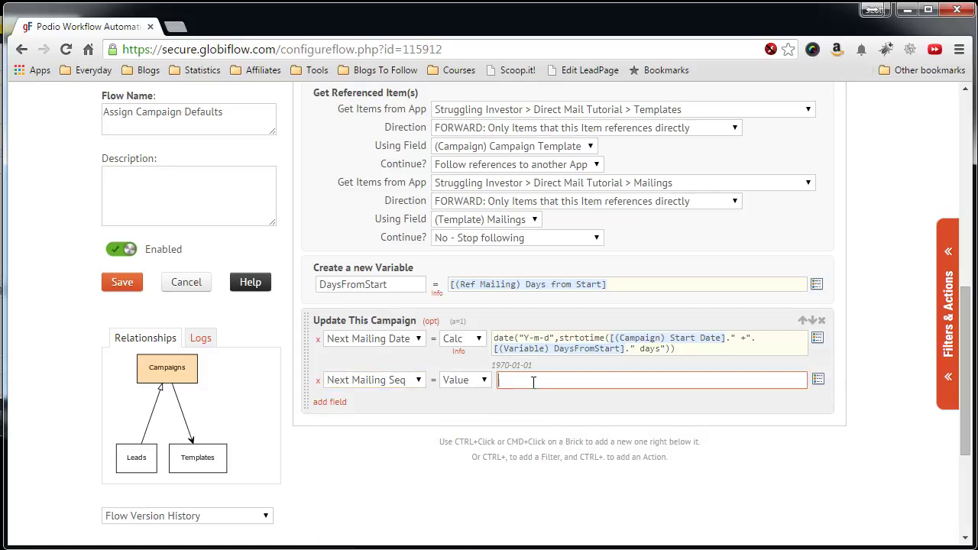
pyautogui.write('1')
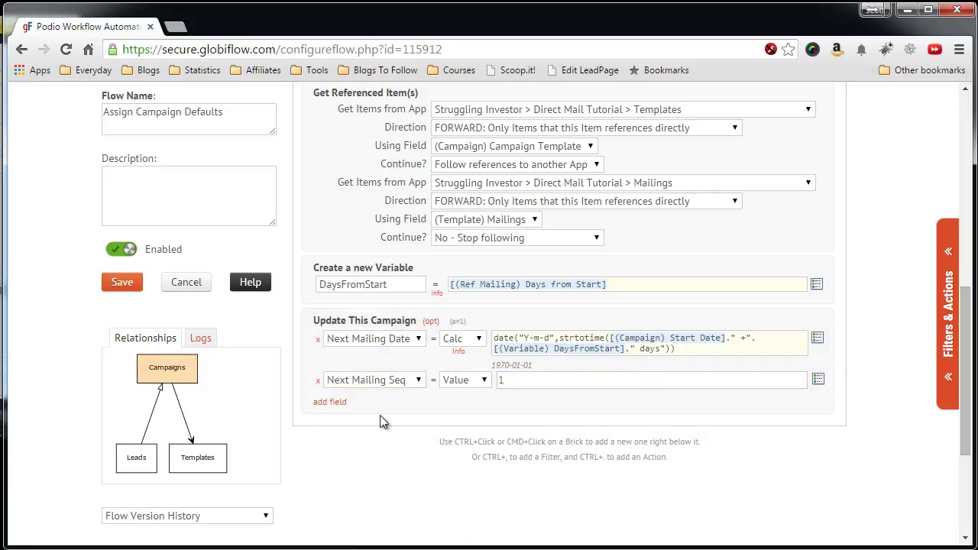
pyautogui.click(374, 414)
pyautogui.scroll(-1, 374, 413)
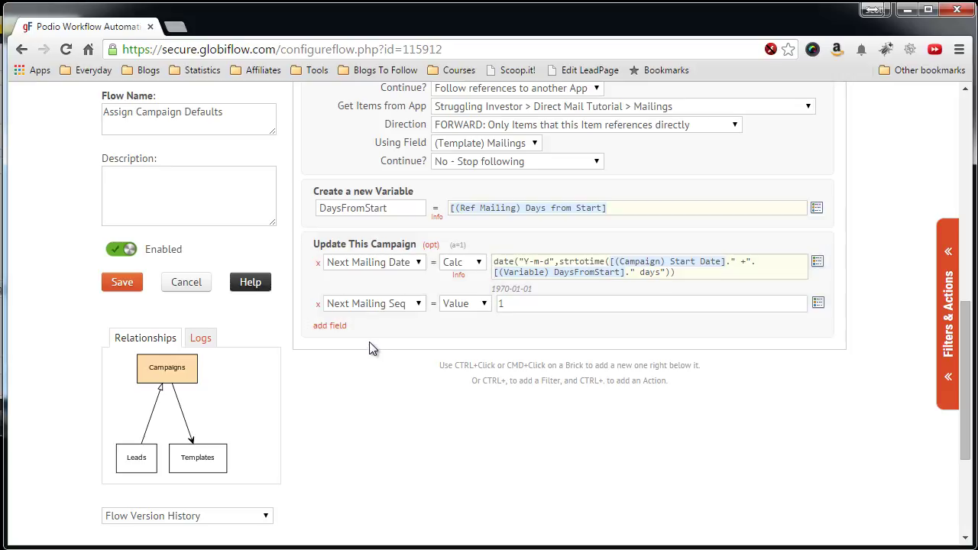
# Step: Add Status to the campaign update, set to Not Started
pyautogui.click(326, 327)
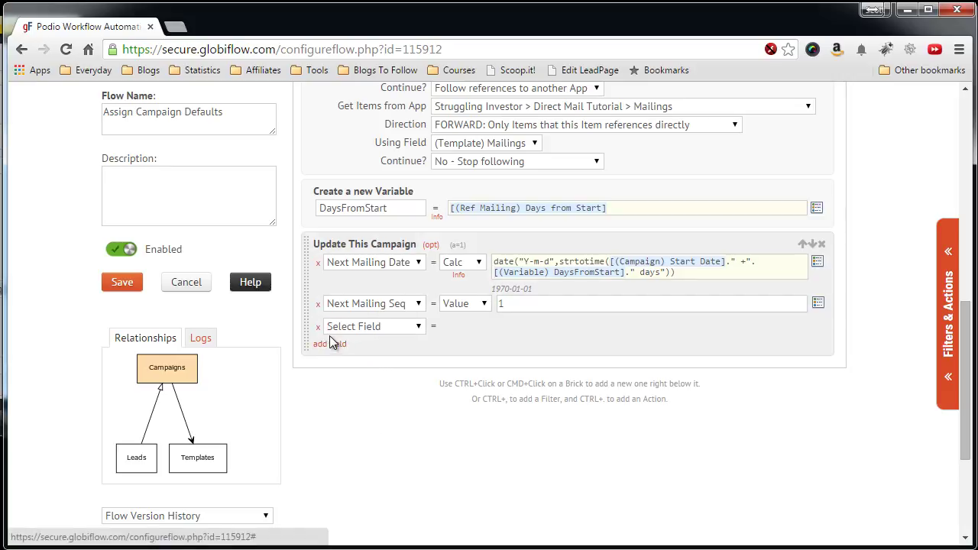
pyautogui.click(355, 327)
pyautogui.click(370, 401)
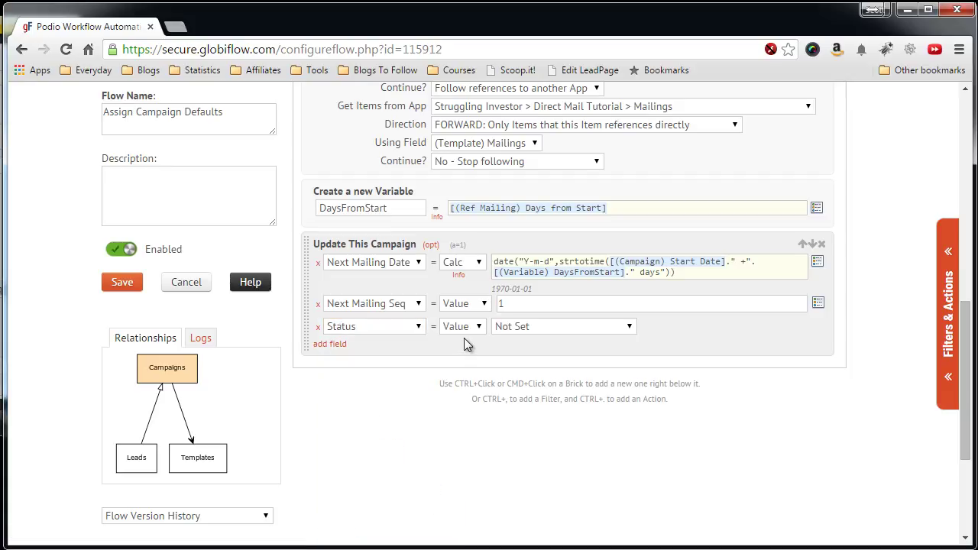
pyautogui.click(529, 326)
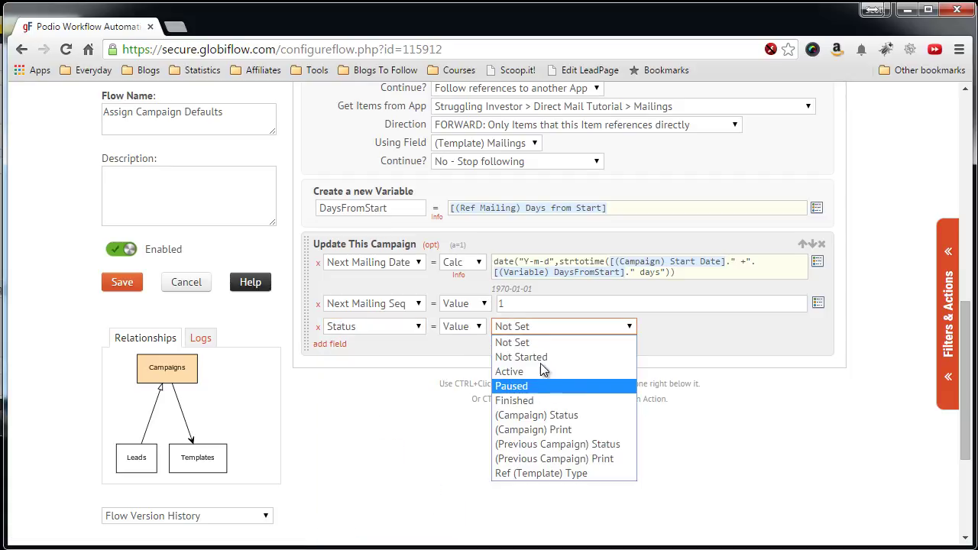
pyautogui.click(541, 357)
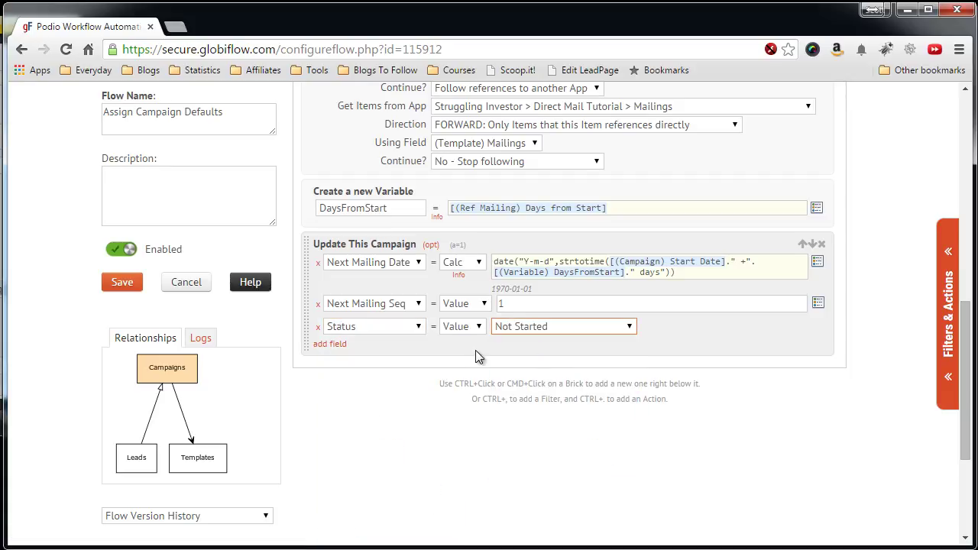
# Step: Add Print to the campaign update, set to Do Nothing
pyautogui.click(345, 347)
pyautogui.click(375, 347)
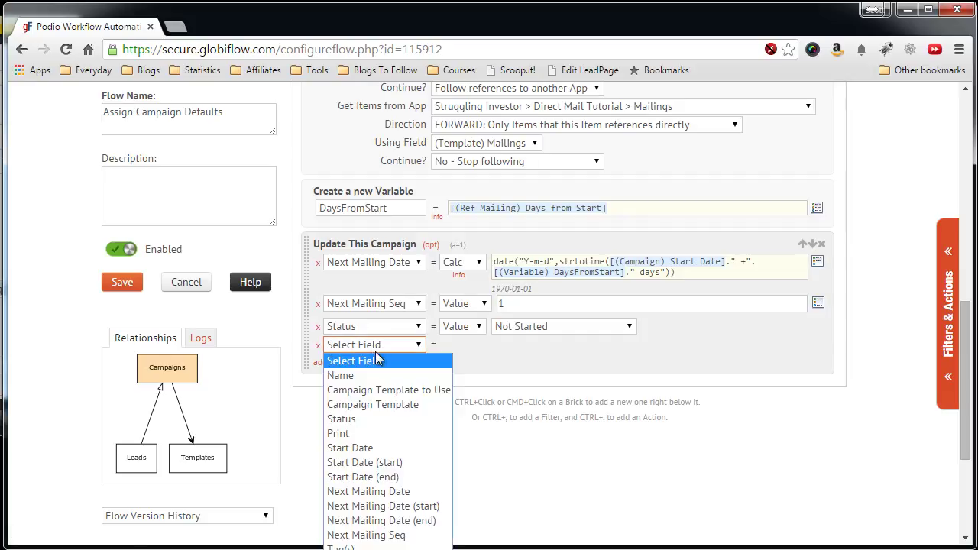
pyautogui.click(375, 434)
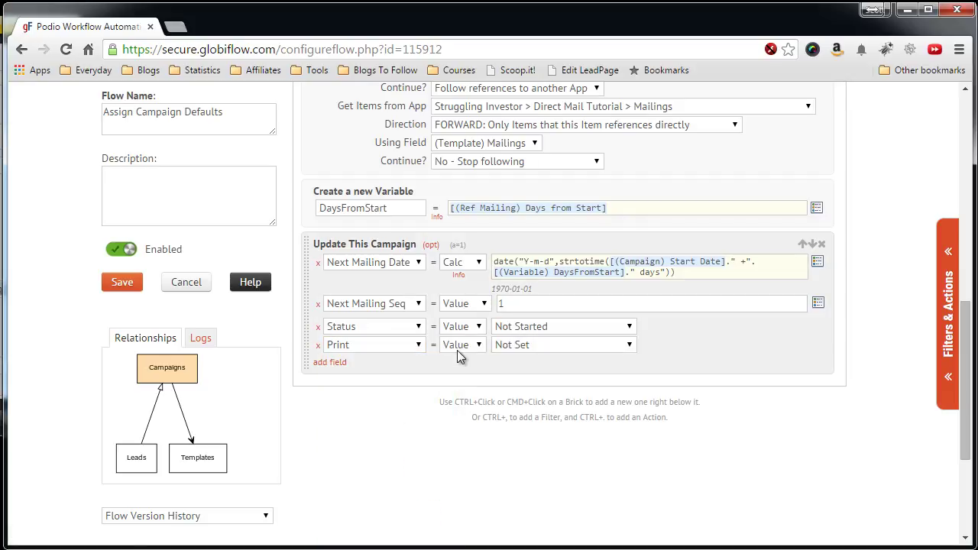
pyautogui.click(506, 346)
pyautogui.click(522, 375)
# Step: Add an Assign Task action to the flow and choose the assigned user
pyautogui.scroll(-1, 427, 379)
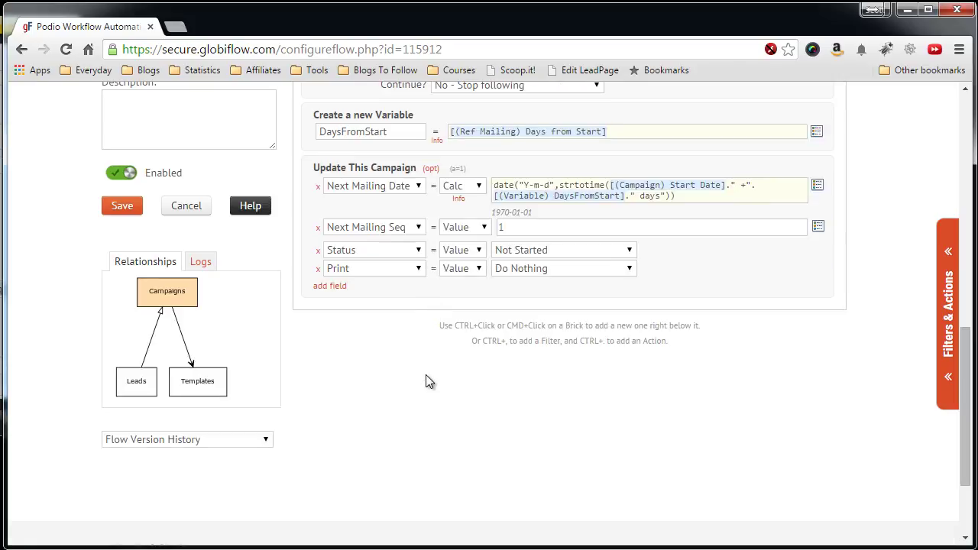
pyautogui.click(952, 320)
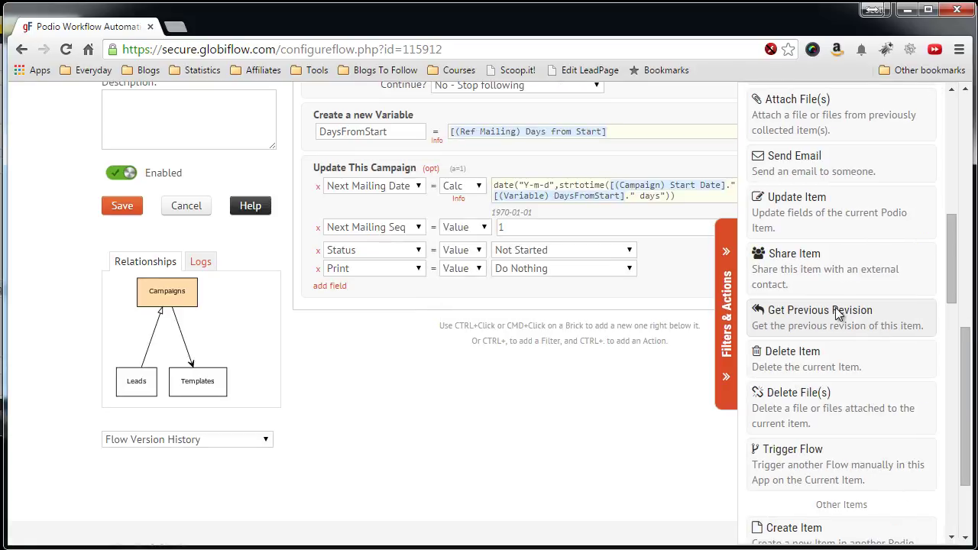
pyautogui.scroll(1, 816, 298)
pyautogui.scroll(2, 816, 294)
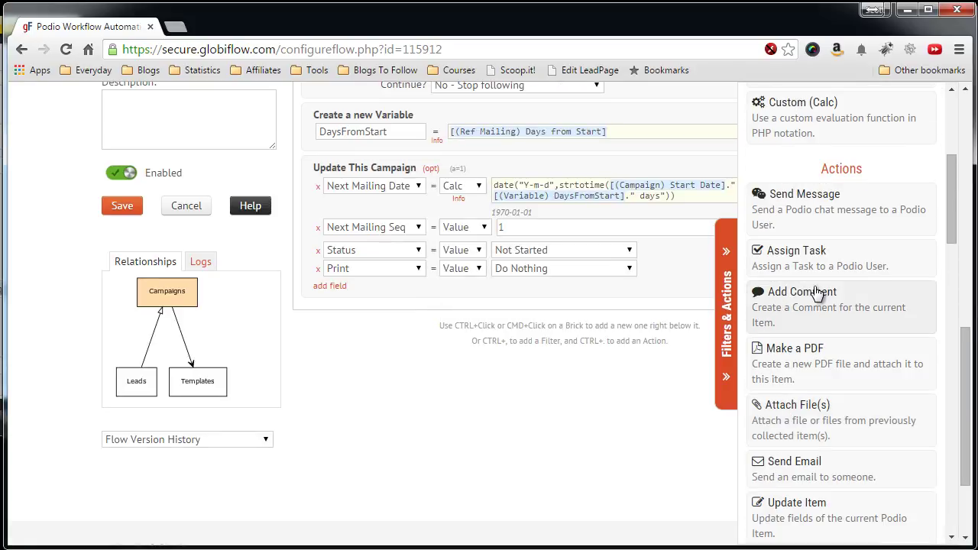
pyautogui.click(817, 268)
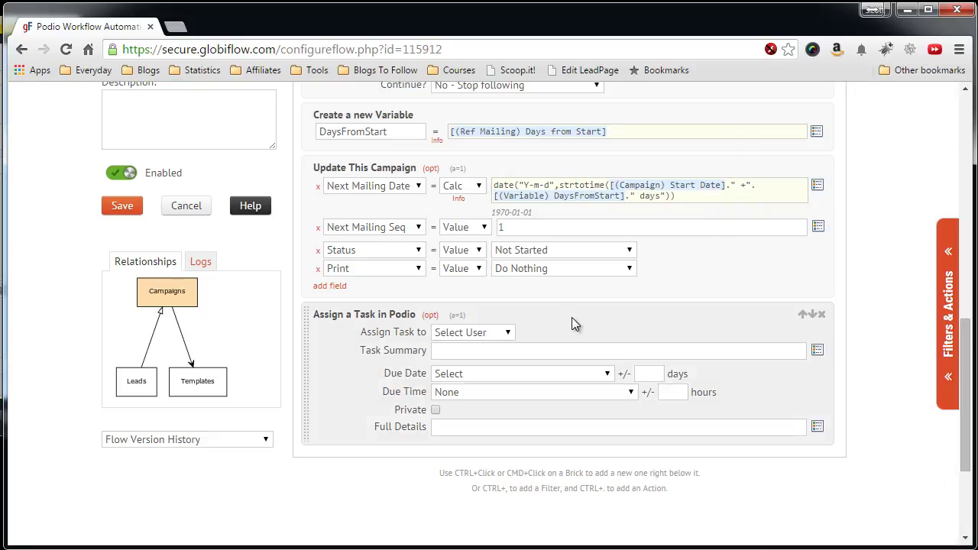
pyautogui.scroll(1, 569, 318)
pyautogui.click(501, 260)
pyautogui.click(497, 287)
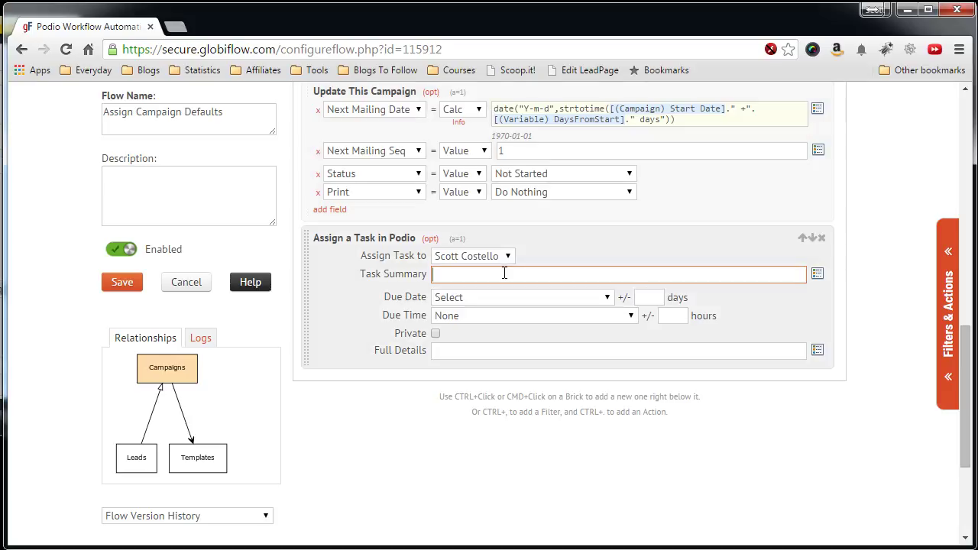
# Step: Set the task summary to 'Print Mailing (Camp: [Name] Seq [Next Mailing Seq])'
pyautogui.write('Print M')
pyautogui.write('ailing (Cam')
pyautogui.write('p:')
pyautogui.click(816, 274)
pyautogui.click(806, 227)
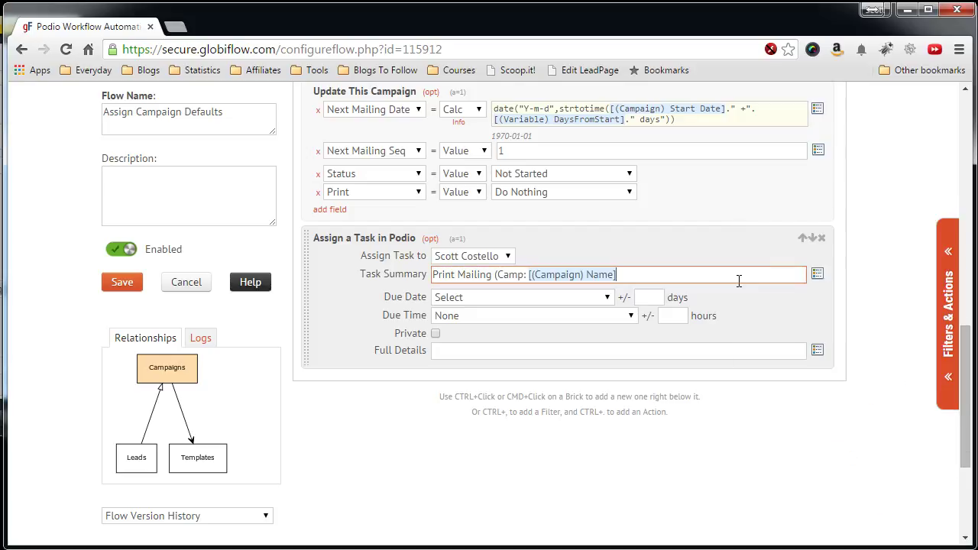
pyautogui.write('Seq:')
pyautogui.click(817, 273)
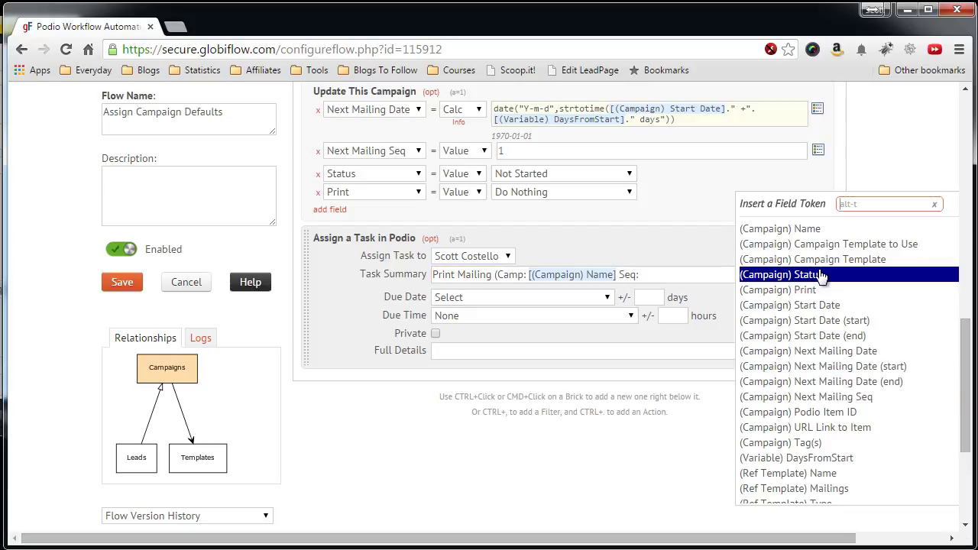
pyautogui.click(826, 397)
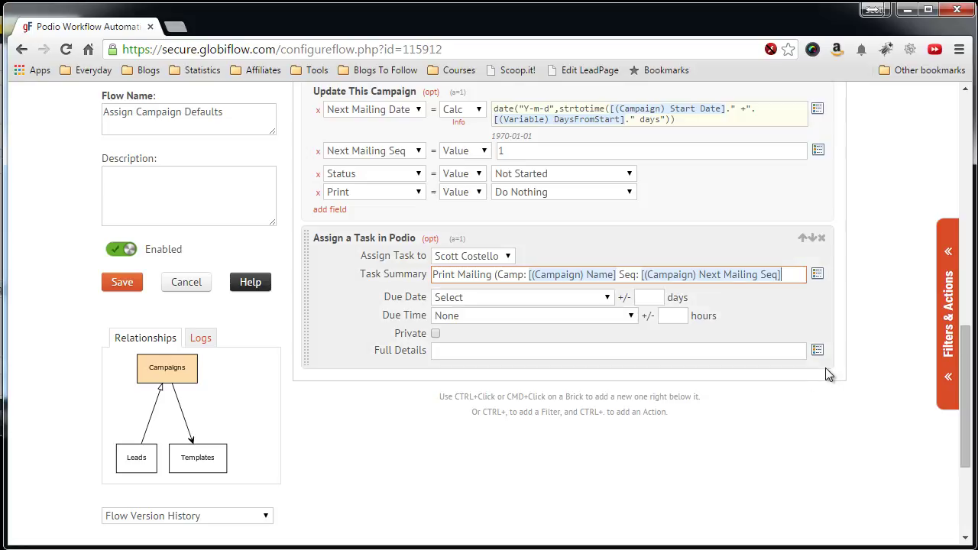
pyautogui.write(')')
pyautogui.scroll(1, 577, 275)
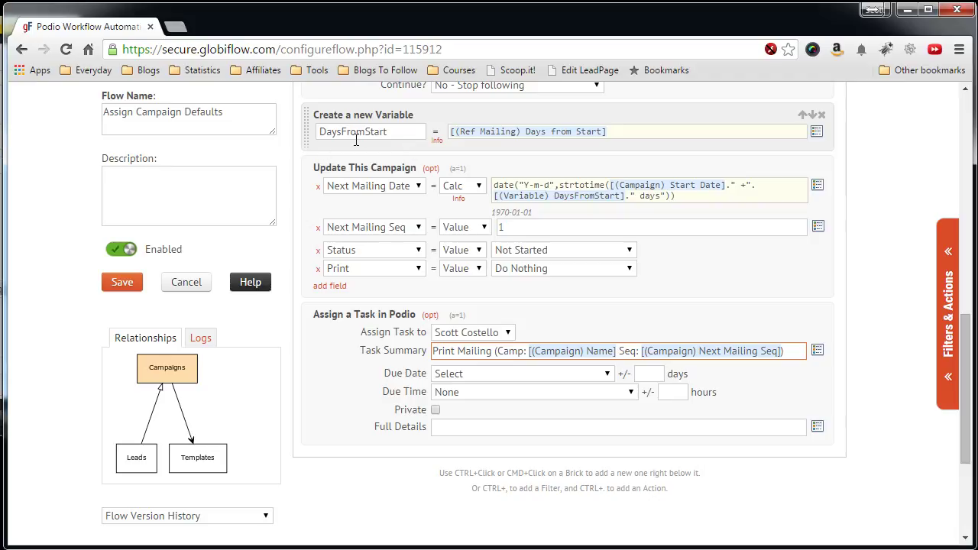
pyautogui.moveTo(375, 302)
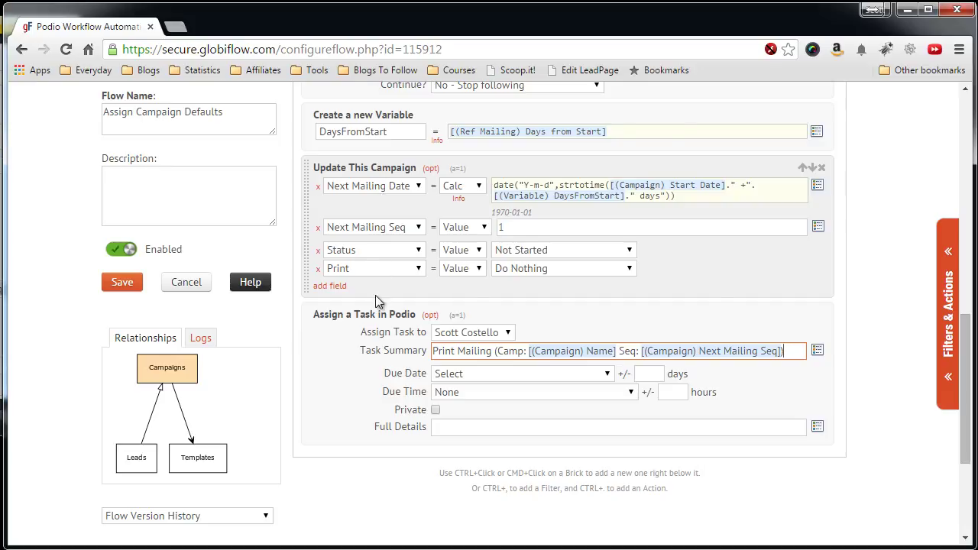
# Step: Make the task due on Next Mailing Date with details 'Time to print and send mailings'
pyautogui.scroll(-1, 376, 295)
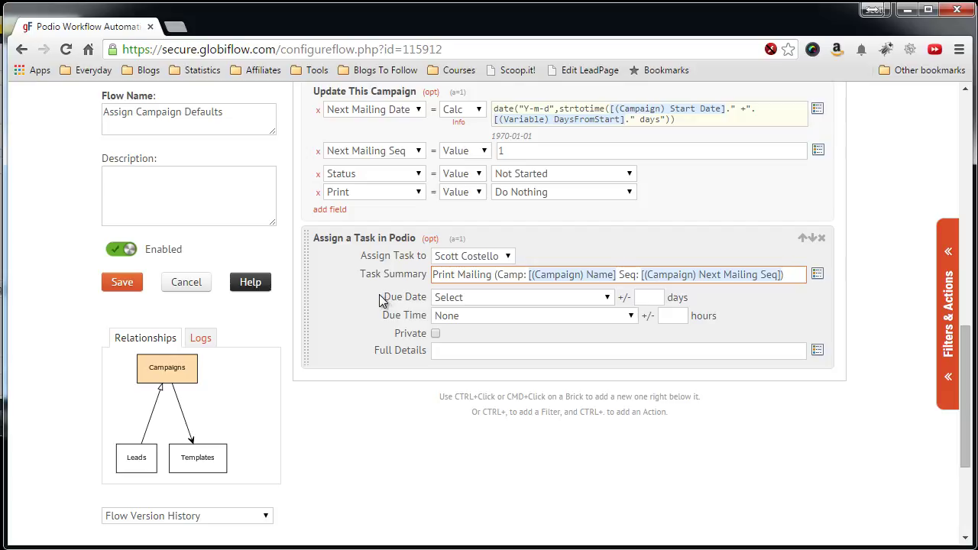
pyautogui.click(516, 299)
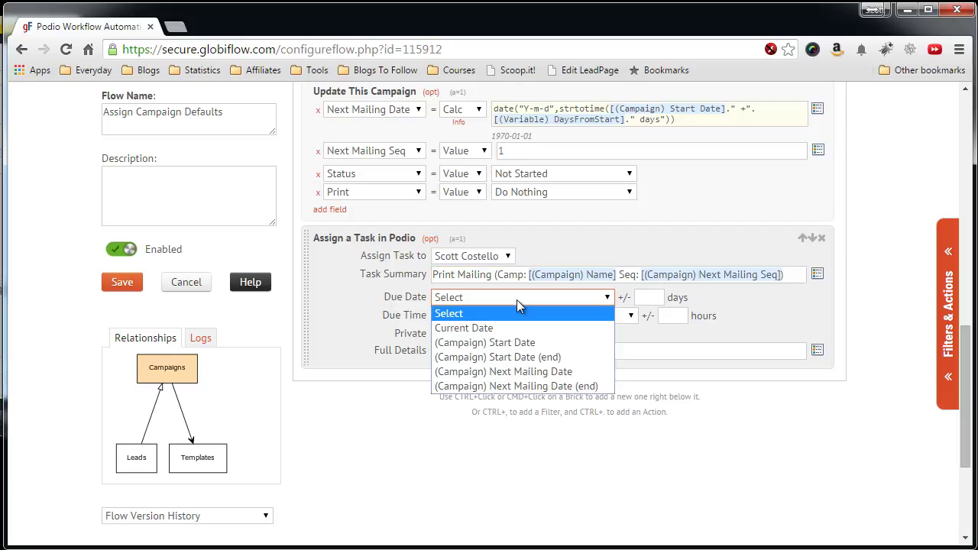
pyautogui.click(474, 374)
pyautogui.scroll(1, 498, 304)
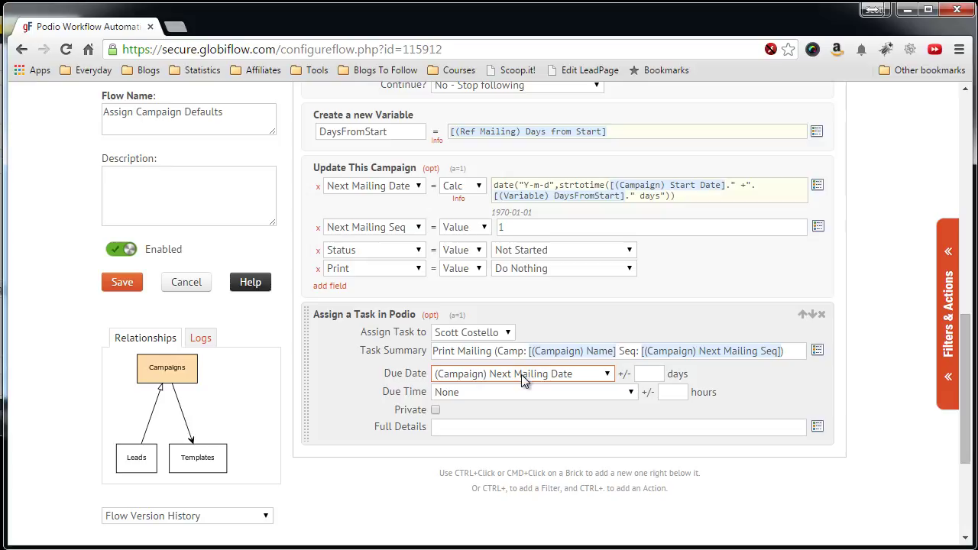
pyautogui.click(451, 428)
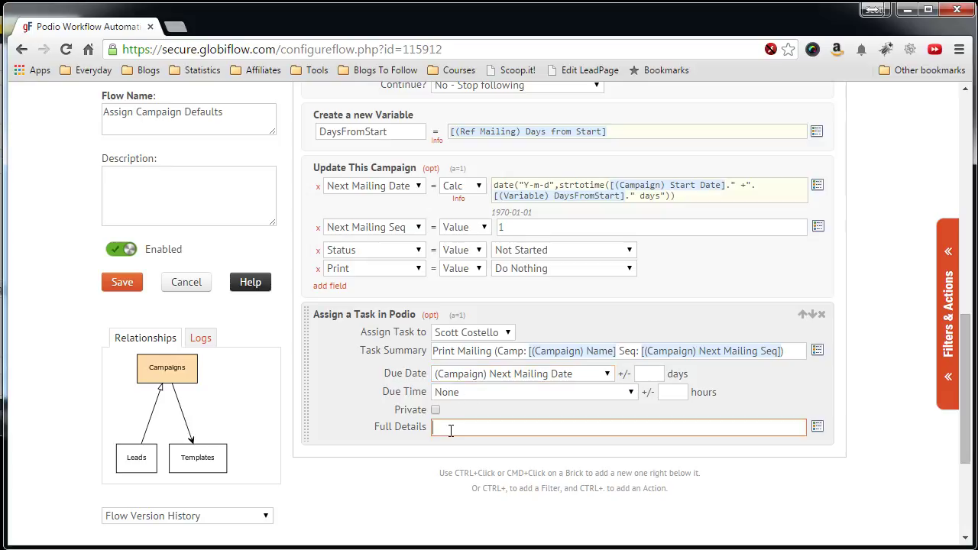
pyautogui.write('Task to')
pyautogui.press('BackSpace')
pyautogui.press('BackSpace')
pyautogui.press('BackSpace')
pyautogui.press('BackSpace')
pyautogui.press('BackSpace')
pyautogui.press('BackSpace')
pyautogui.write('ime to pr')
pyautogui.write('int and send maili')
pyautogui.write('ngs')
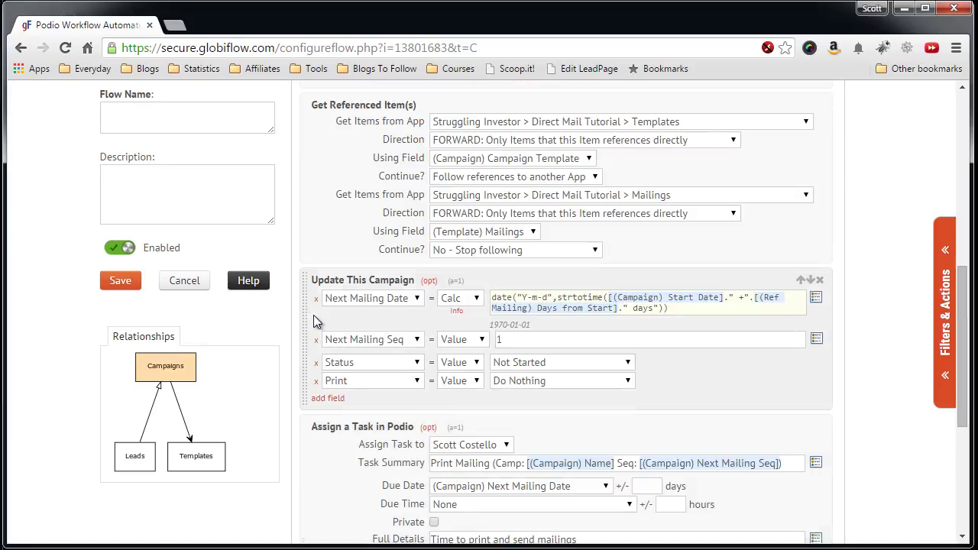
# Step: Name the flow 'Assign Campaign Defaults'
pyautogui.scroll(3, 313, 314)
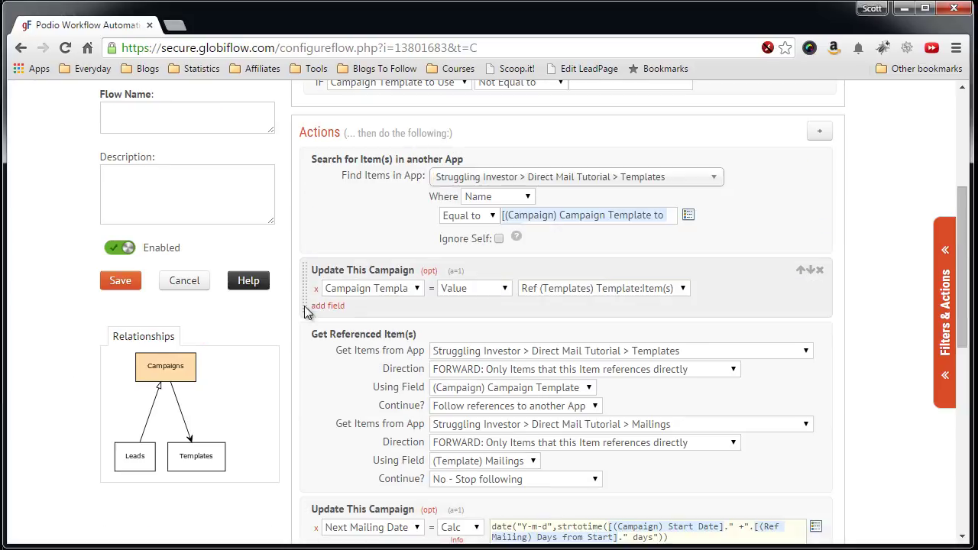
pyautogui.click(251, 121)
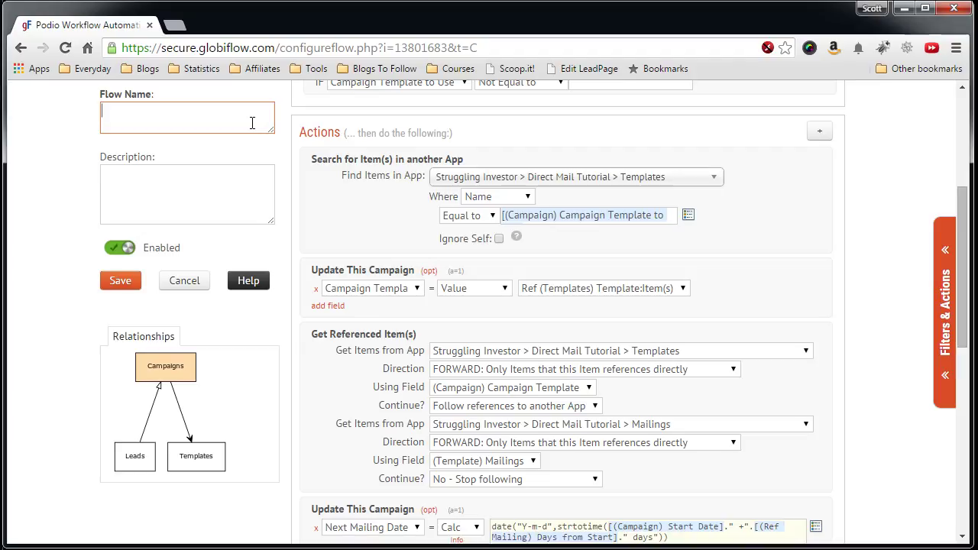
pyautogui.write('Assign')
pyautogui.write(' Campaign Defau')
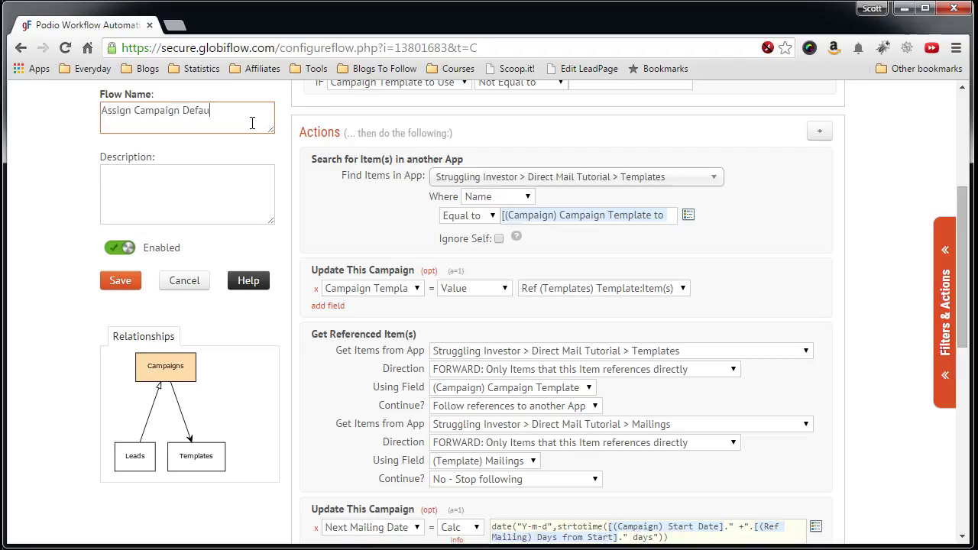
pyautogui.write('lts')
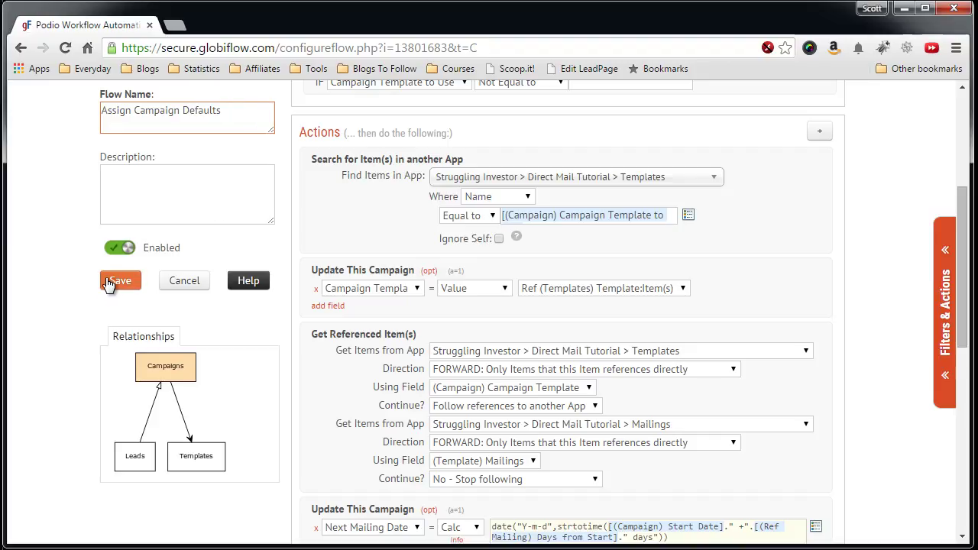
# Step: Save the Assign Campaign Defaults flow to the Campaigns app's flow list
pyautogui.click(111, 281)
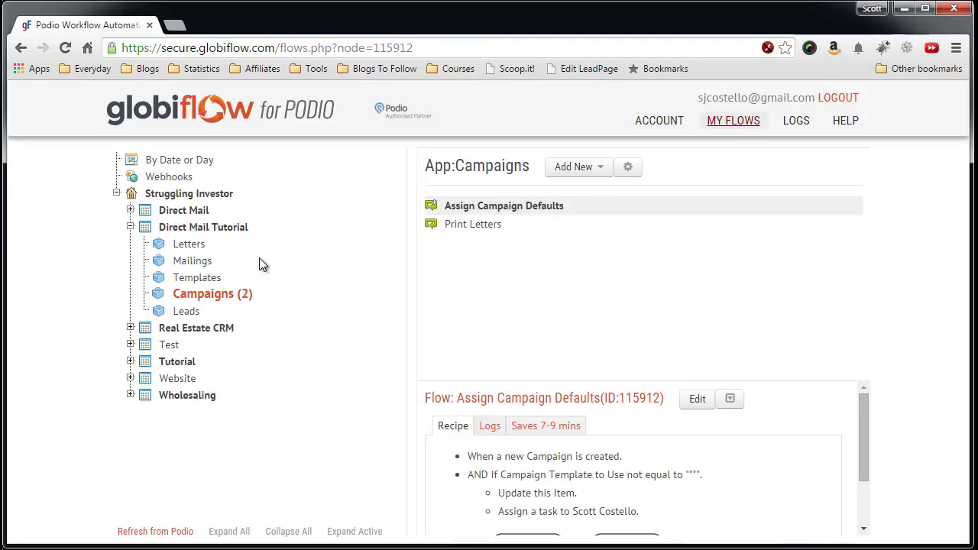